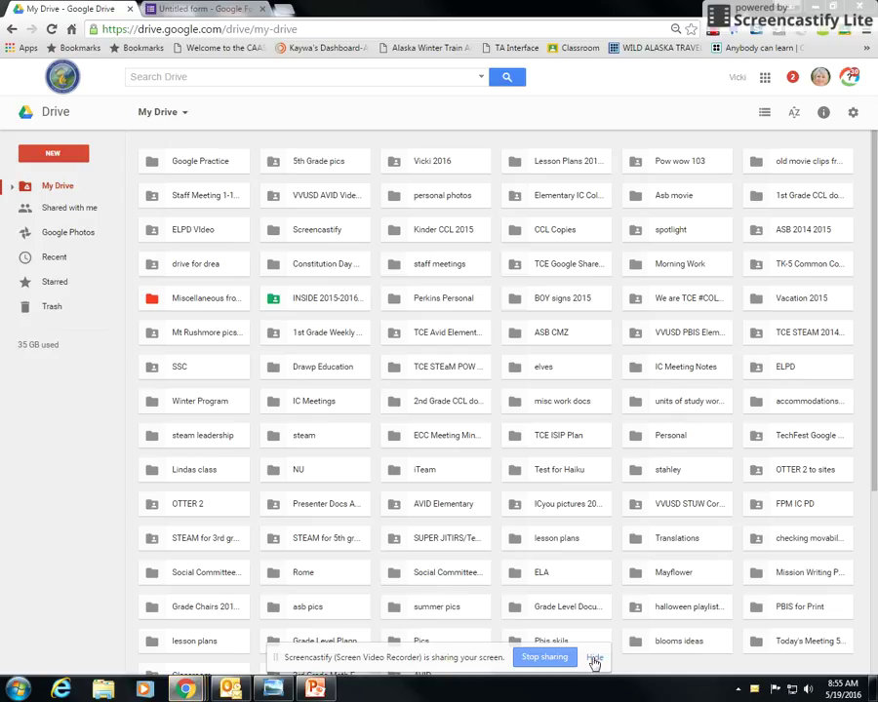
# - Create a new blank Google Form from My Drive
pyautogui.click(595, 660)
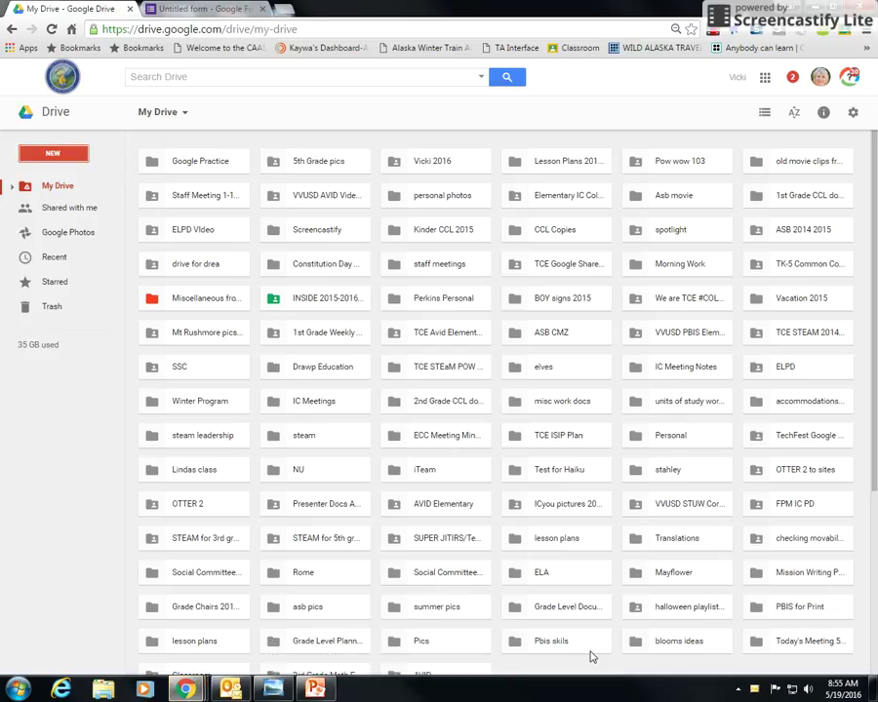
pyautogui.click(54, 157)
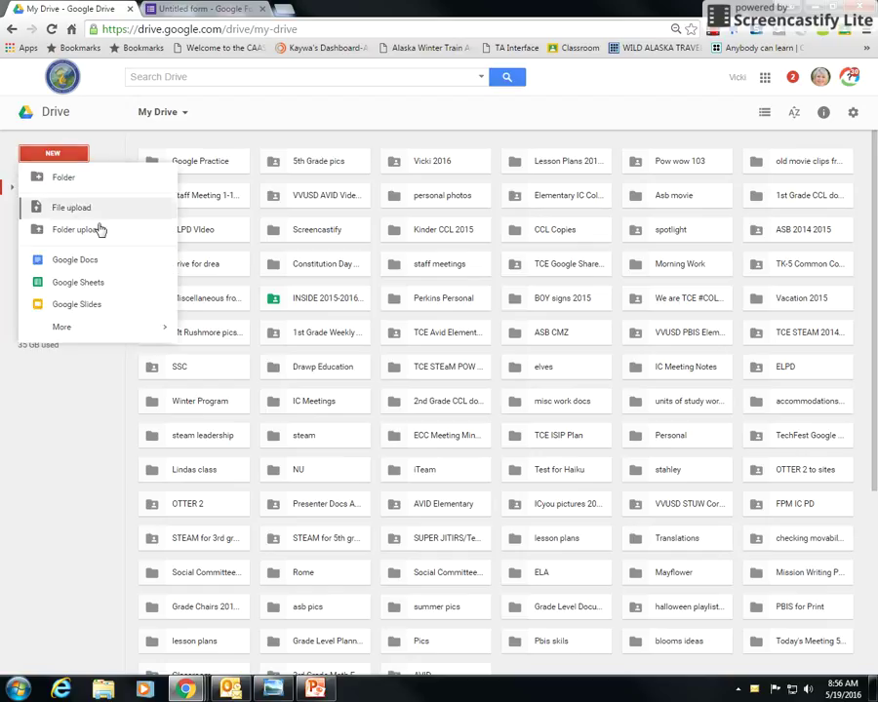
pyautogui.moveTo(60, 326)
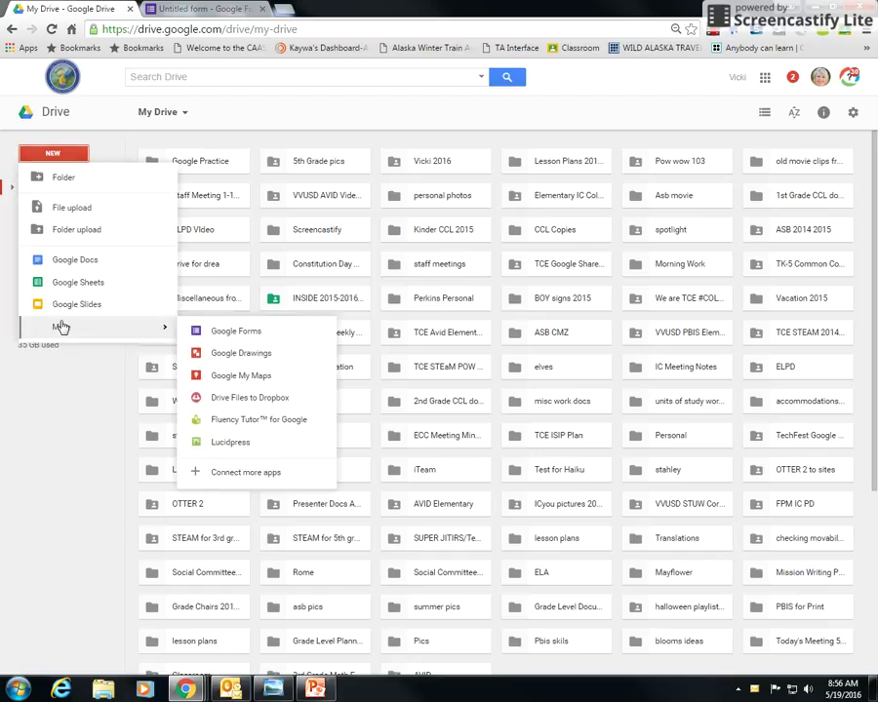
pyautogui.click(241, 332)
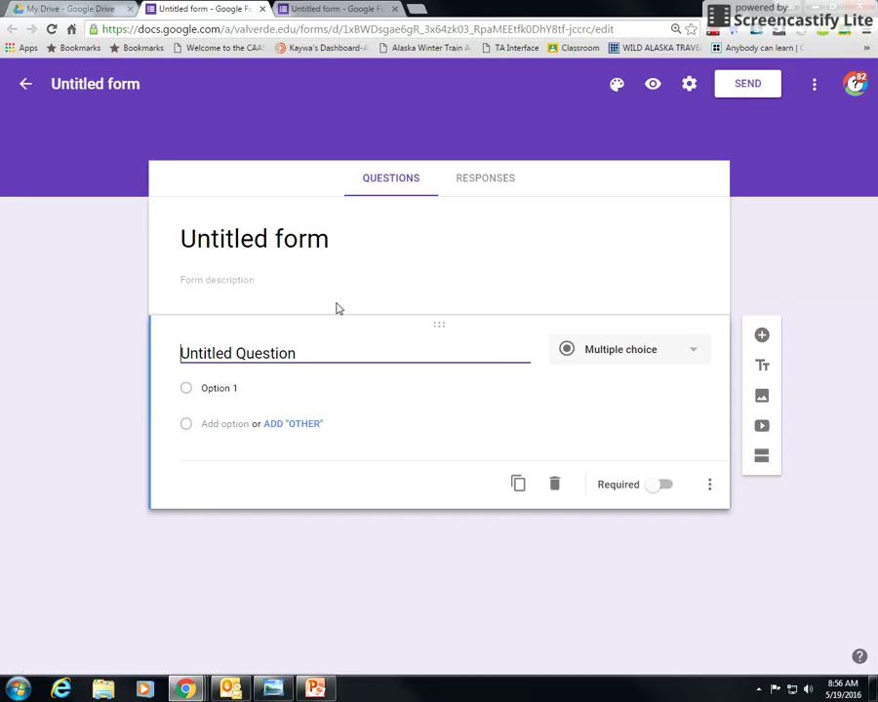
# - Title the form "Sizes for T-Shirts" and enter "T-Shirts for next year" as its description
pyautogui.click(270, 239)
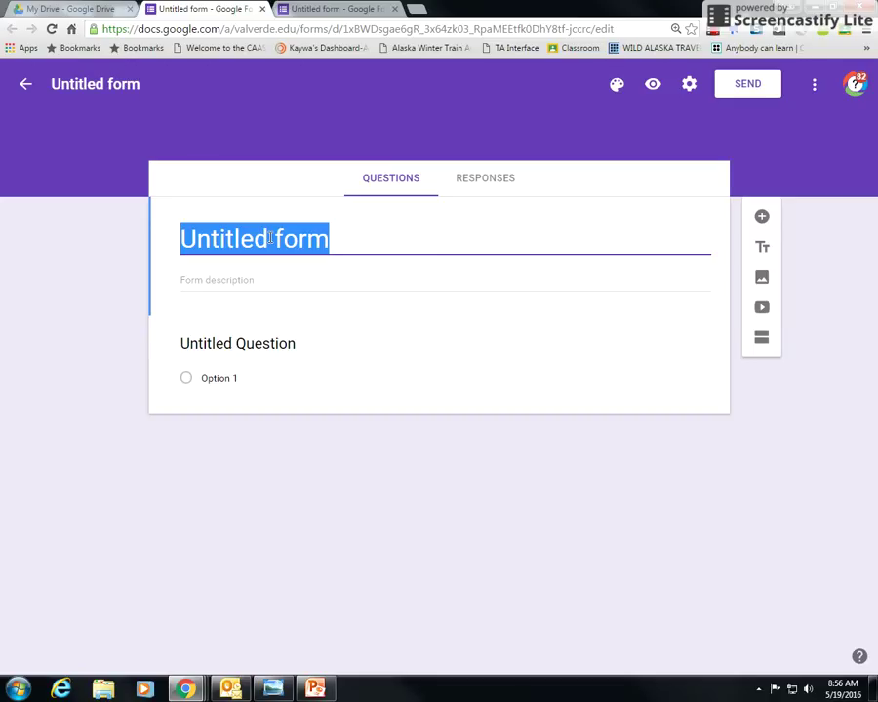
pyautogui.write('S')
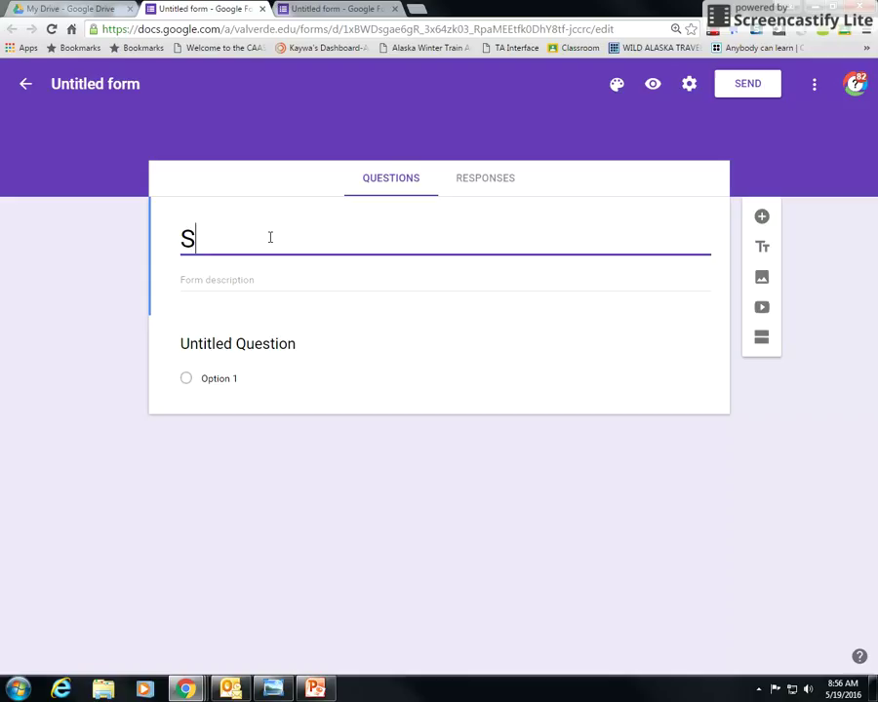
pyautogui.write('izes for T-Shirts')
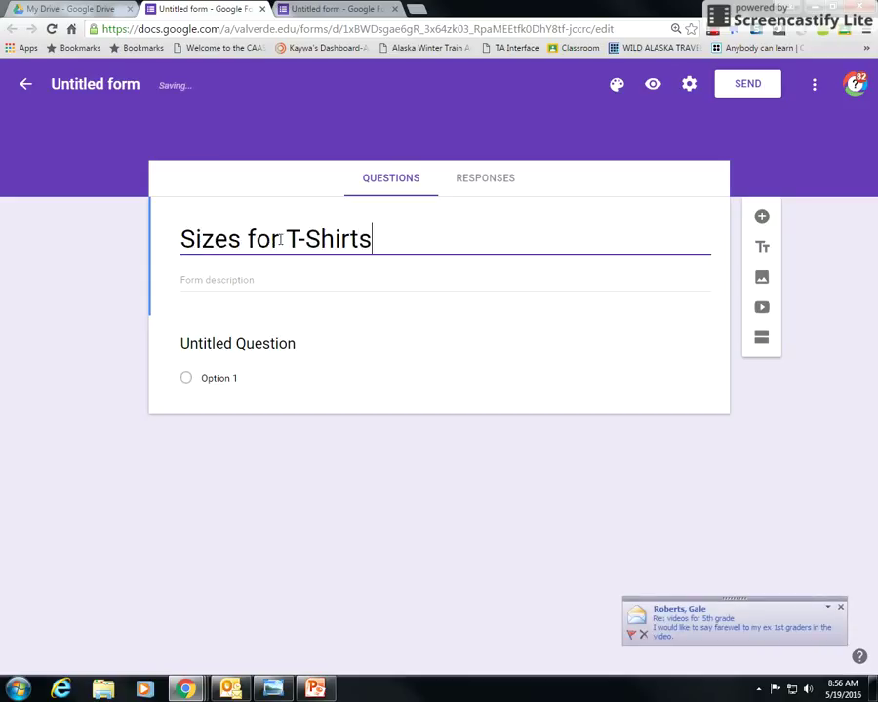
pyautogui.click(328, 281)
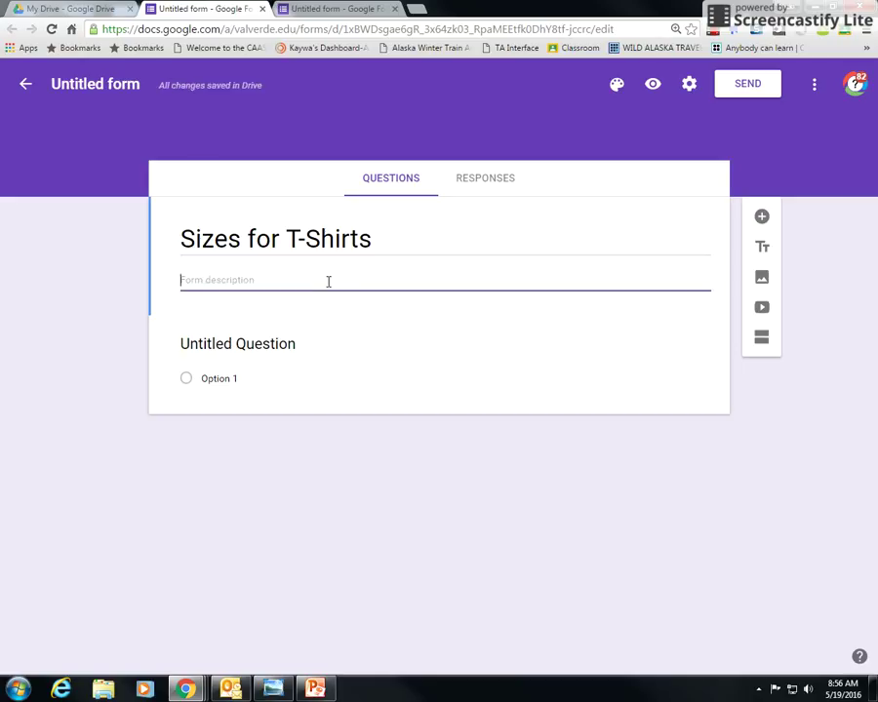
pyautogui.write('T-Shirt')
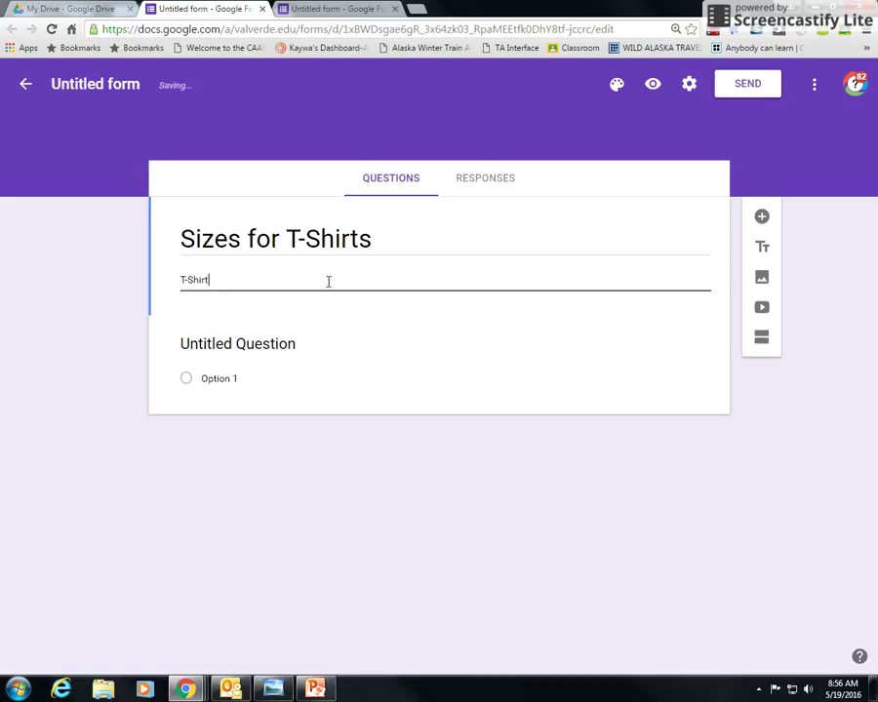
pyautogui.write('s for next year')
# - Replace the first question's placeholder title with "Last name"
pyautogui.click(266, 343)
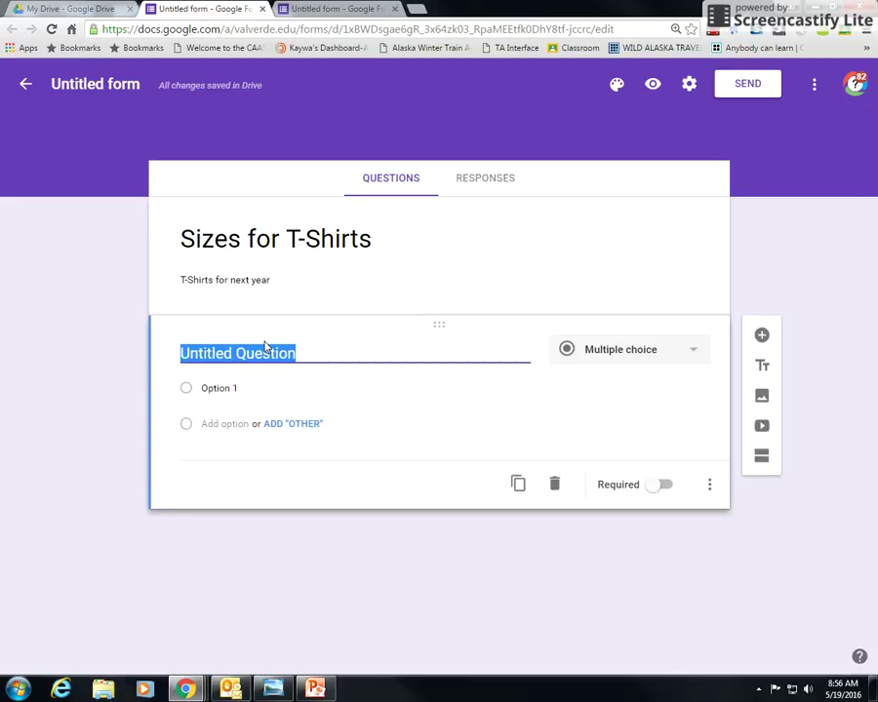
pyautogui.write('Your name')
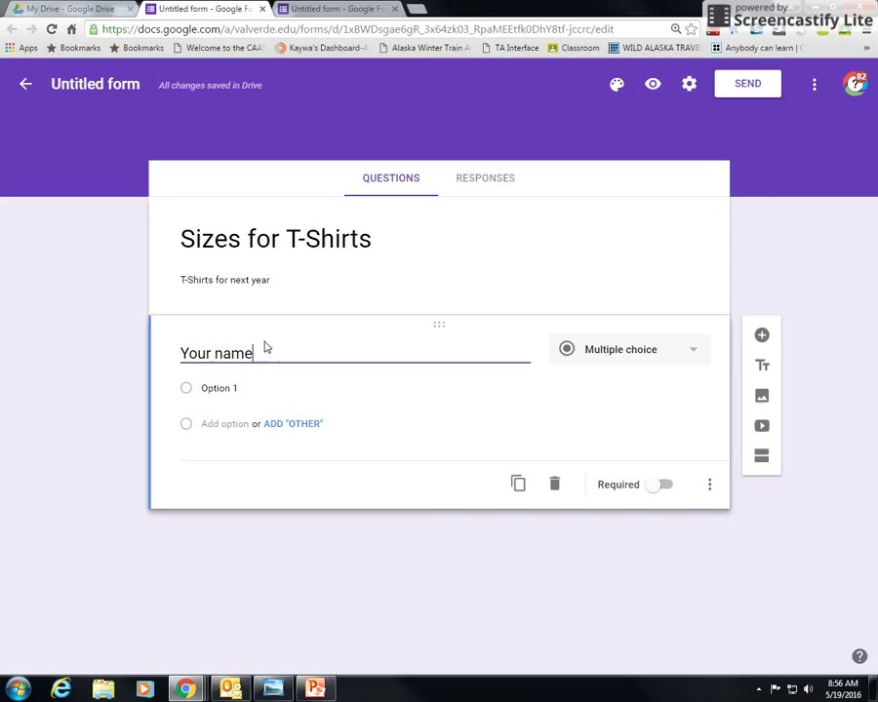
pyautogui.moveTo(245, 353); pyautogui.dragTo(151, 353)
pyautogui.write('Last')
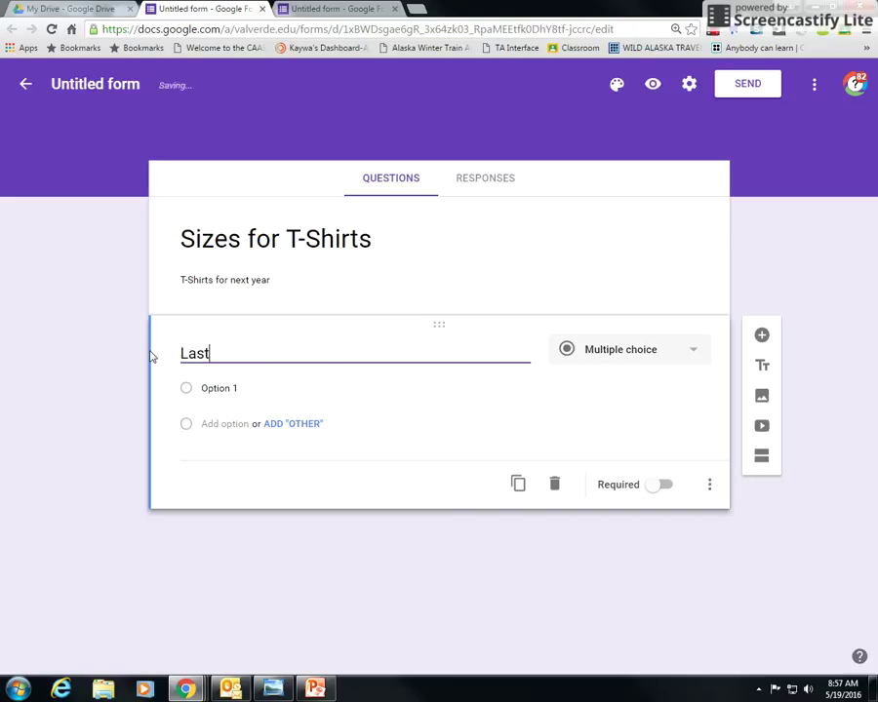
pyautogui.write(' name')
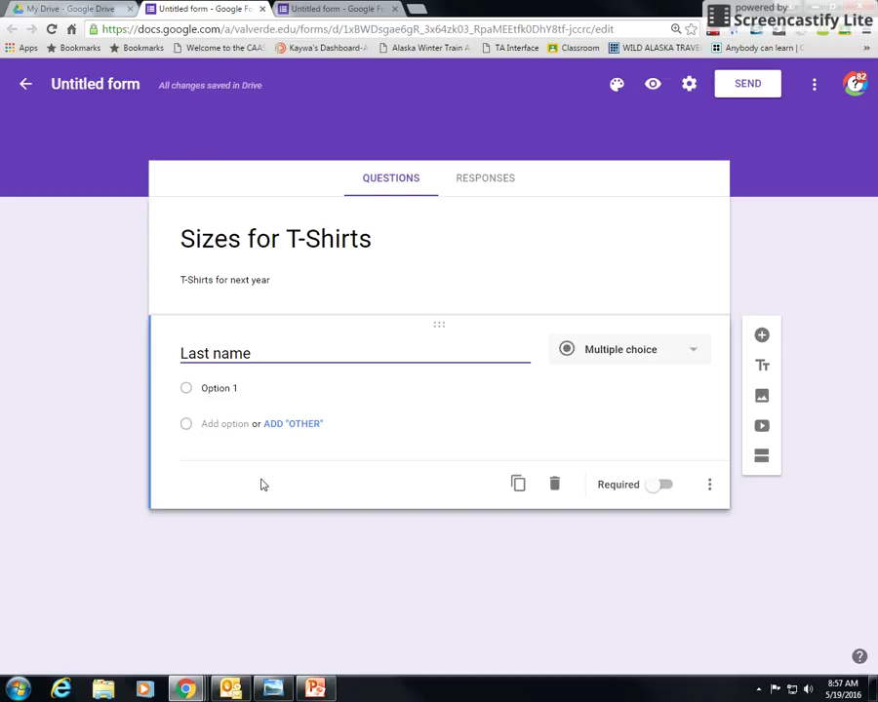
# - Change the "Last name" question to the Short answer type and make it required
pyautogui.click(700, 356)
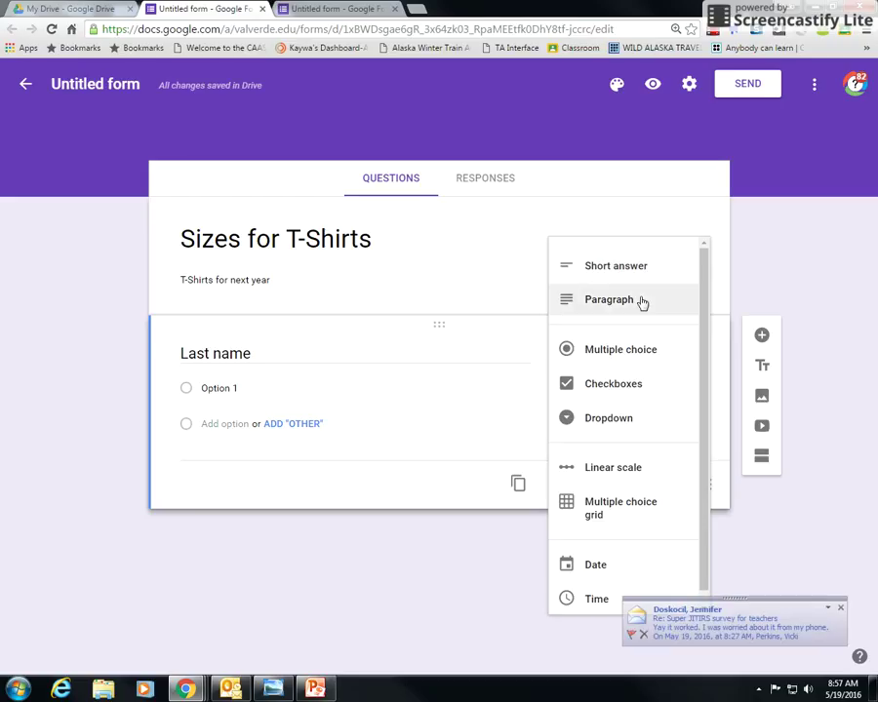
pyautogui.click(841, 608)
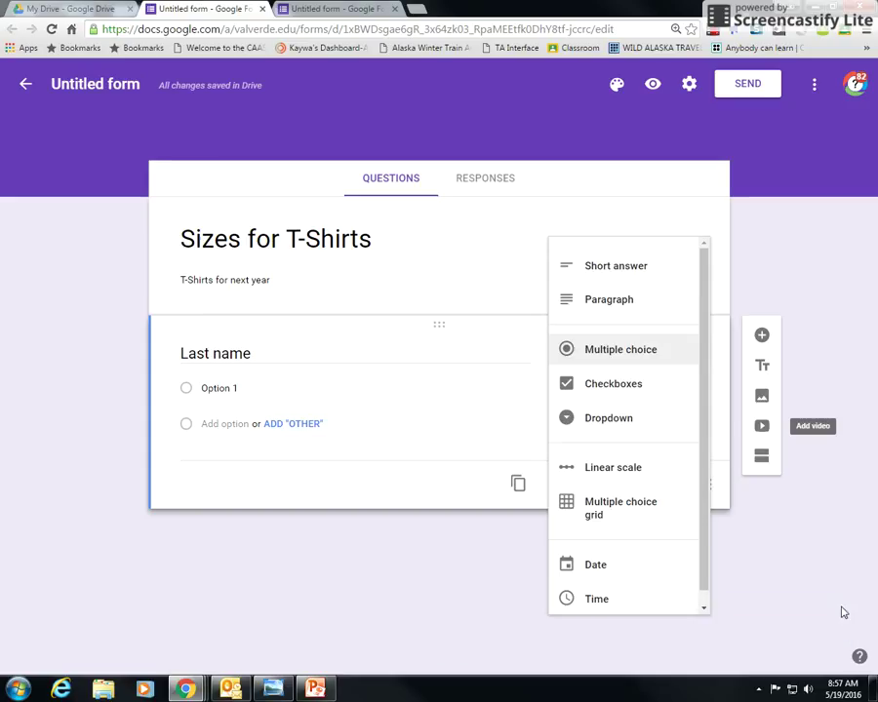
pyautogui.click(629, 272)
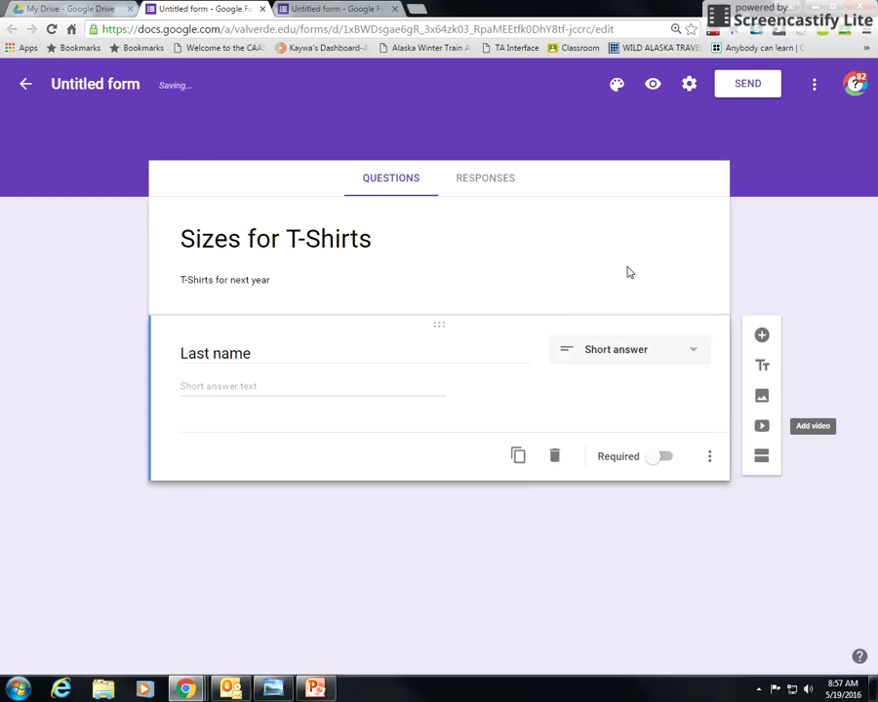
pyautogui.click(658, 464)
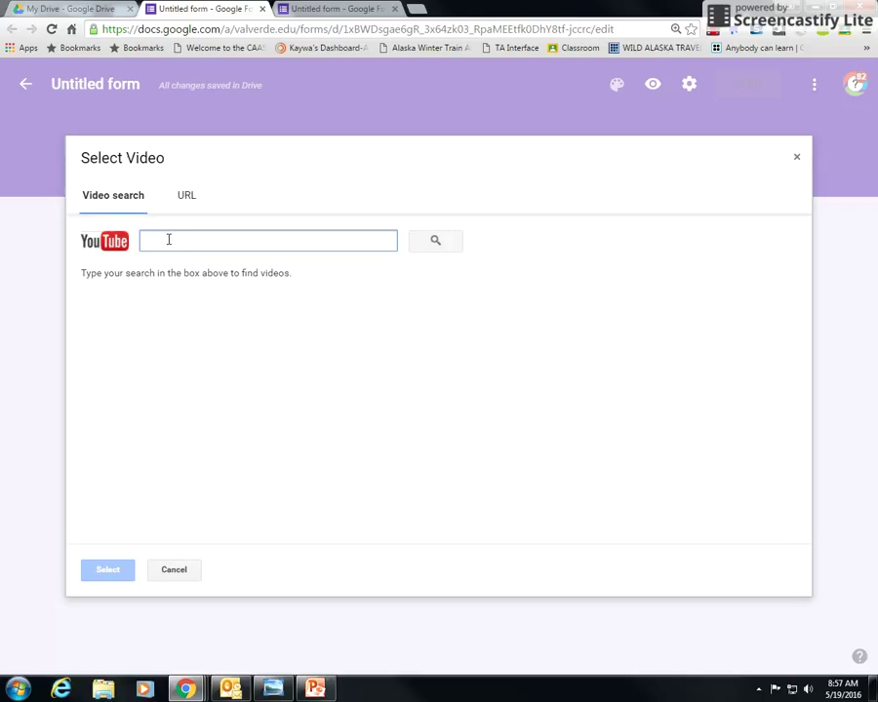
# - Search YouTube for "teachers and end of school year" and insert the Teacher Gifts End of School Year Treats video into the form
pyautogui.write('teachers and ')
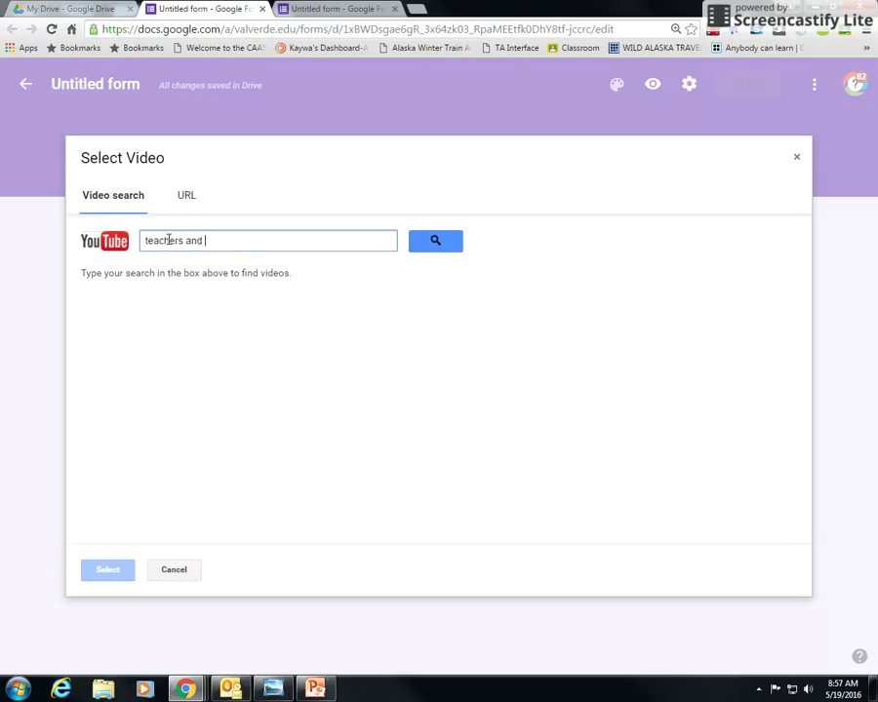
pyautogui.write('end of school year')
pyautogui.press('Return')
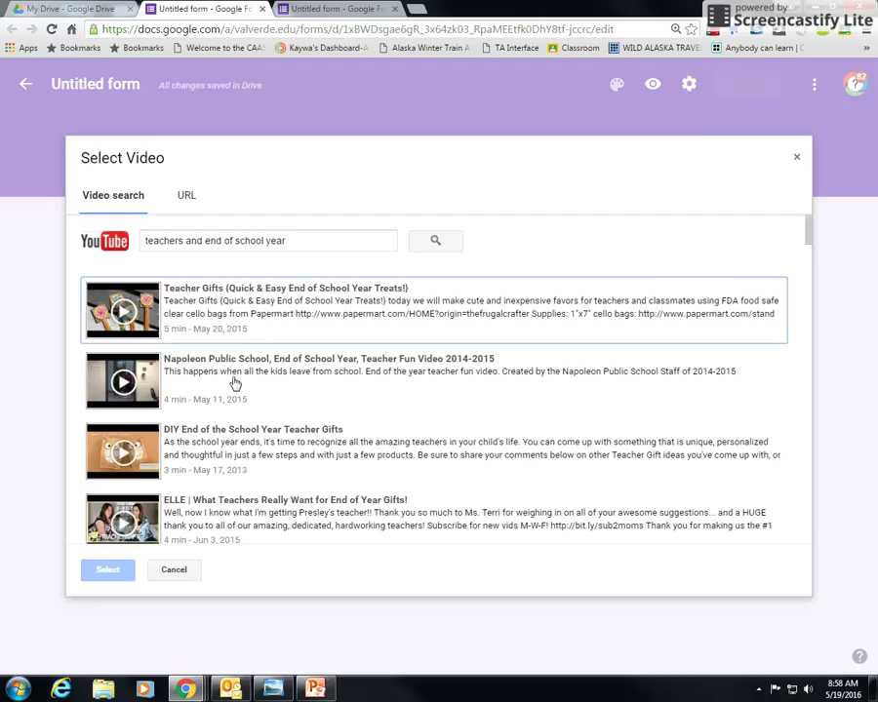
pyautogui.click(200, 269)
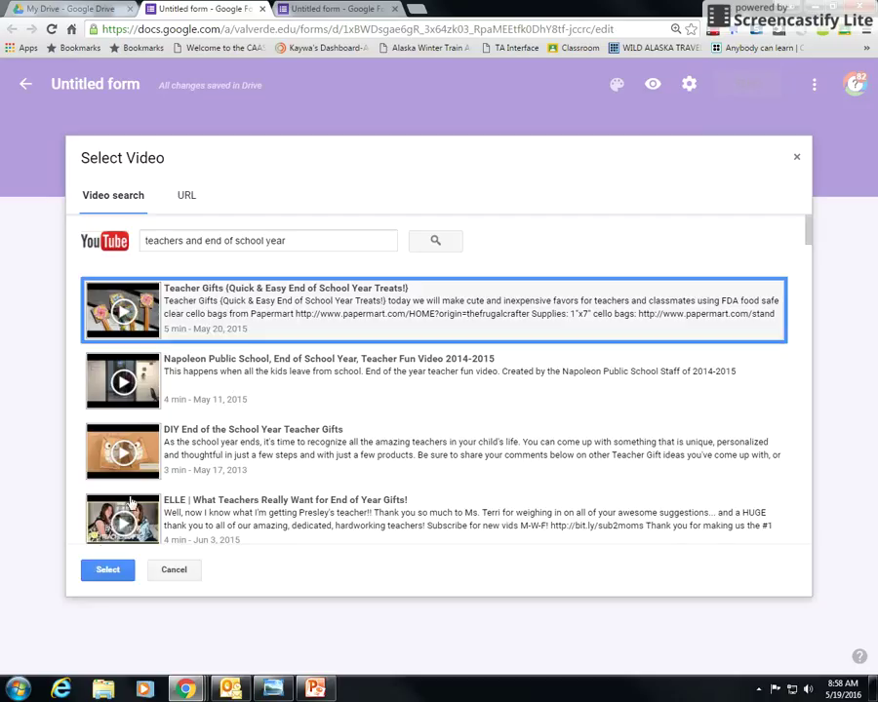
pyautogui.click(101, 575)
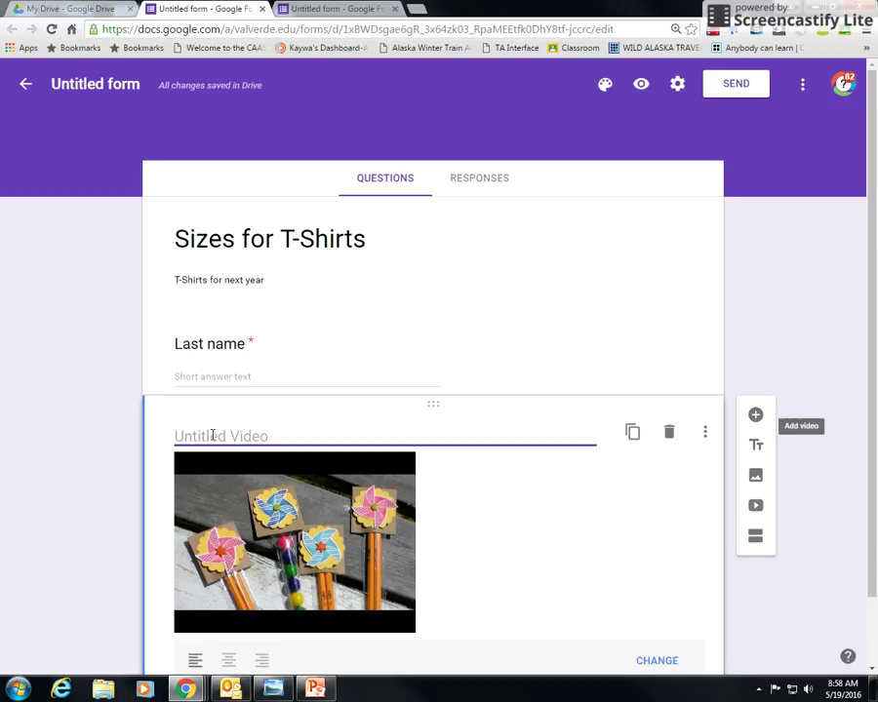
# - Title the inserted video "Teachers End of School Year"
pyautogui.write('Teach')
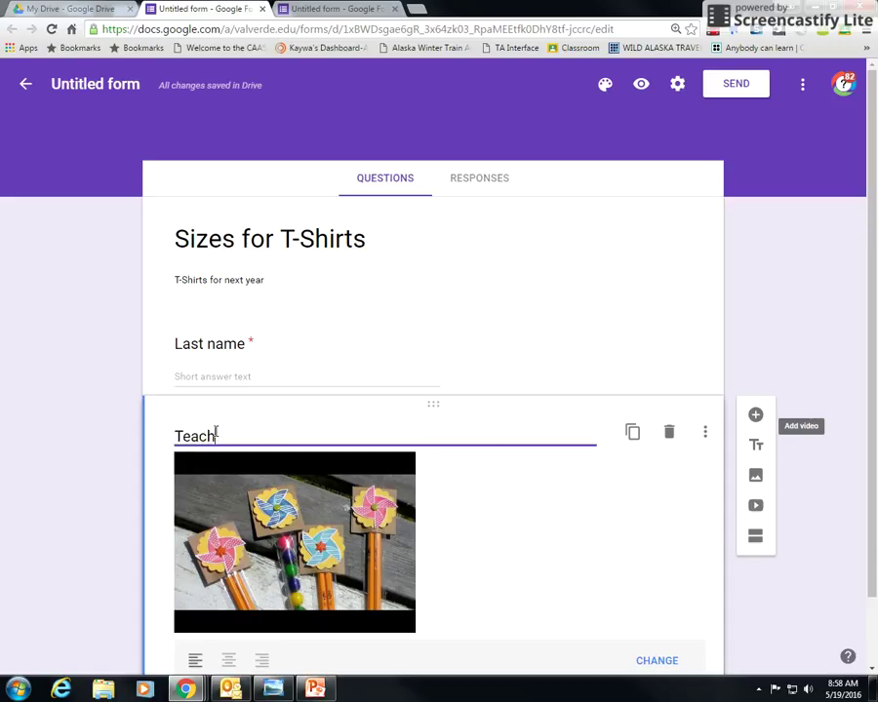
pyautogui.write('ers End of Sc')
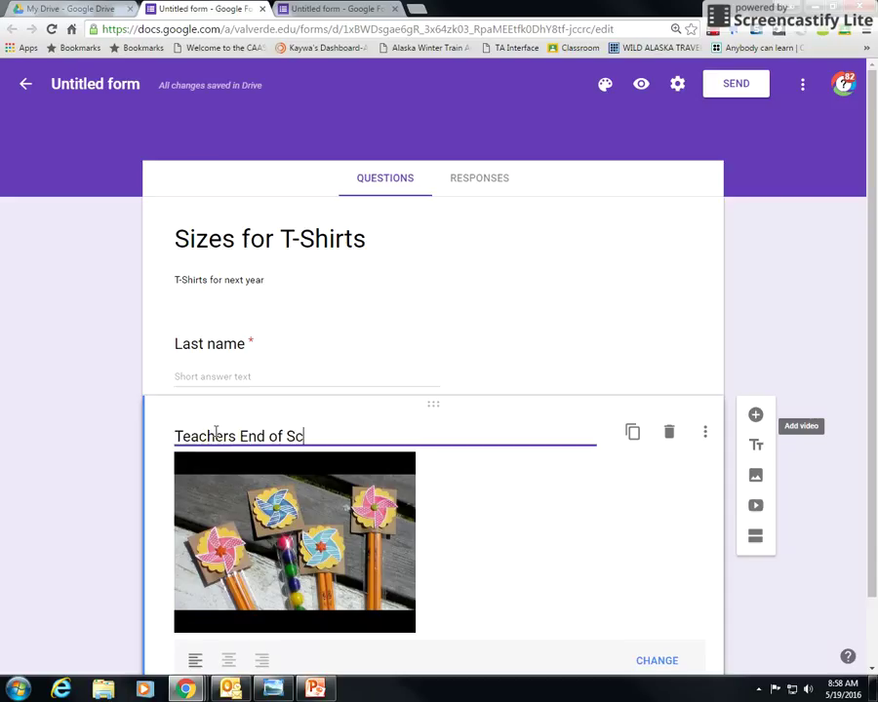
pyautogui.write('hool Year')
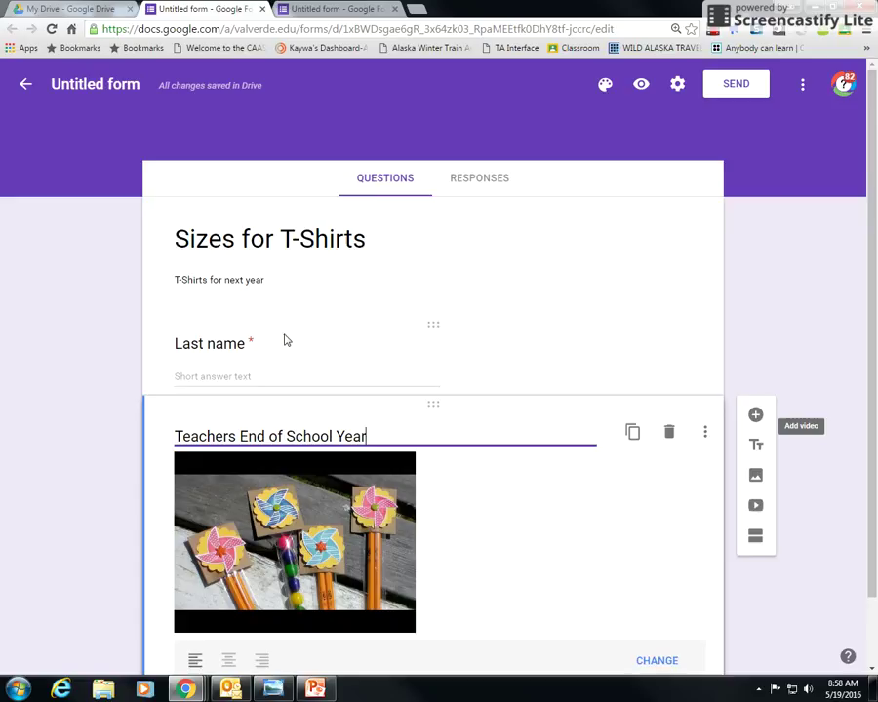
# - Try the center and right alignments on the video, leave it centered, and delete the video item from the form
pyautogui.scroll(-1, 286, 339)
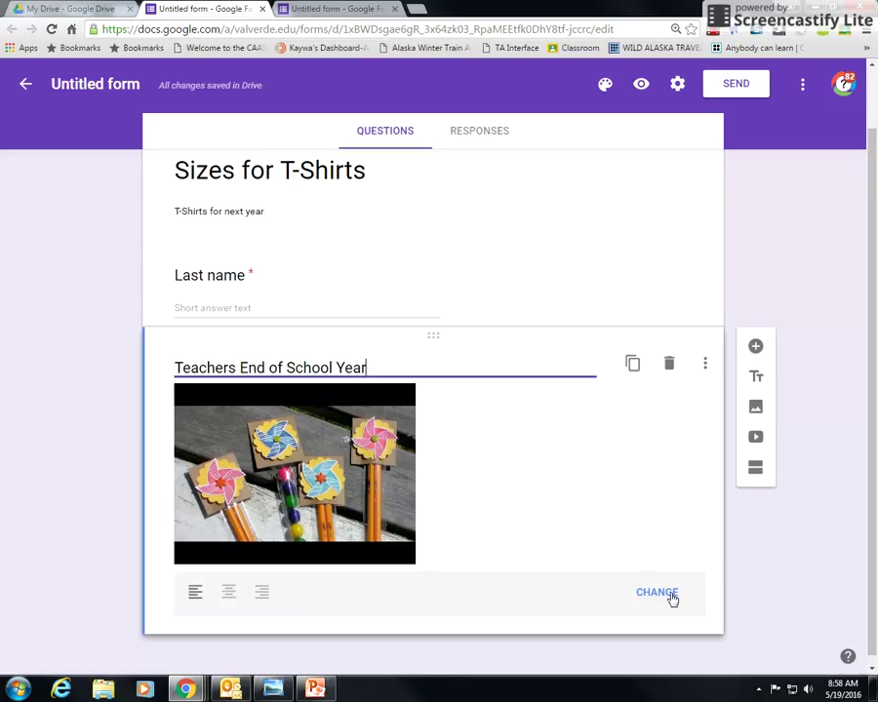
pyautogui.click(228, 592)
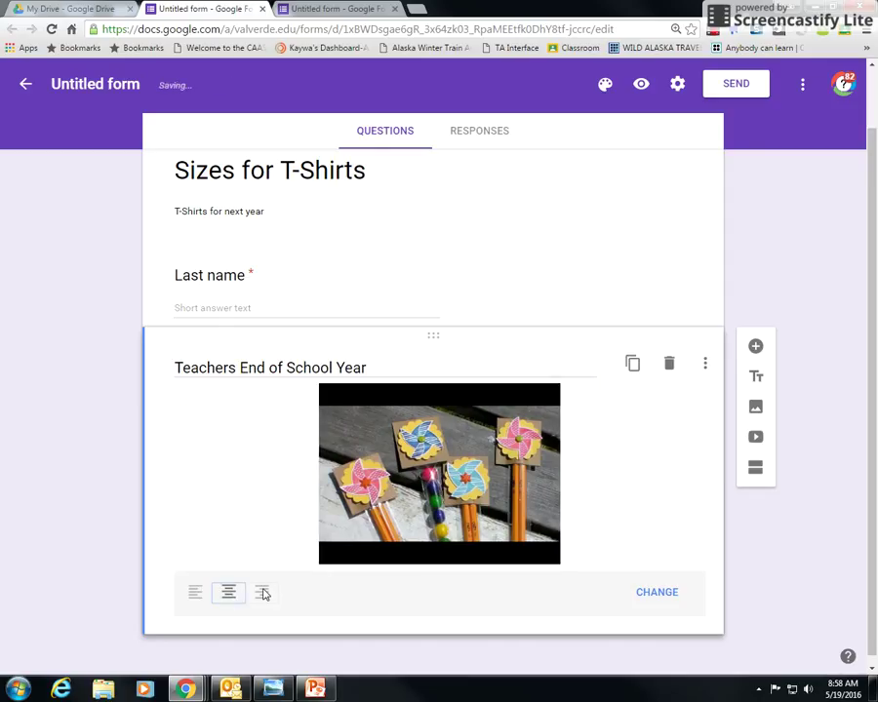
pyautogui.click(261, 591)
pyautogui.click(226, 597)
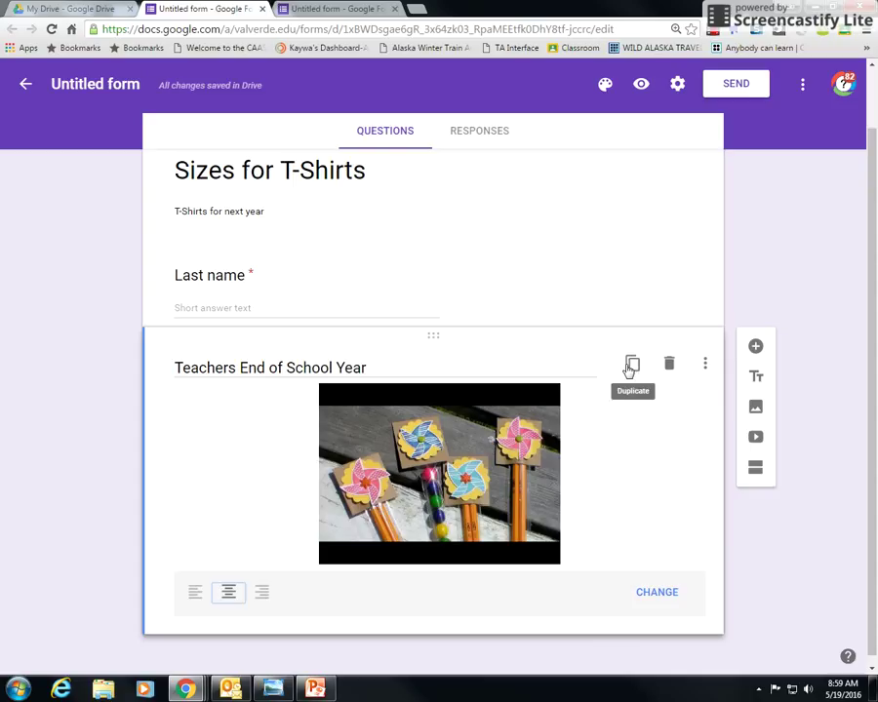
pyautogui.click(670, 364)
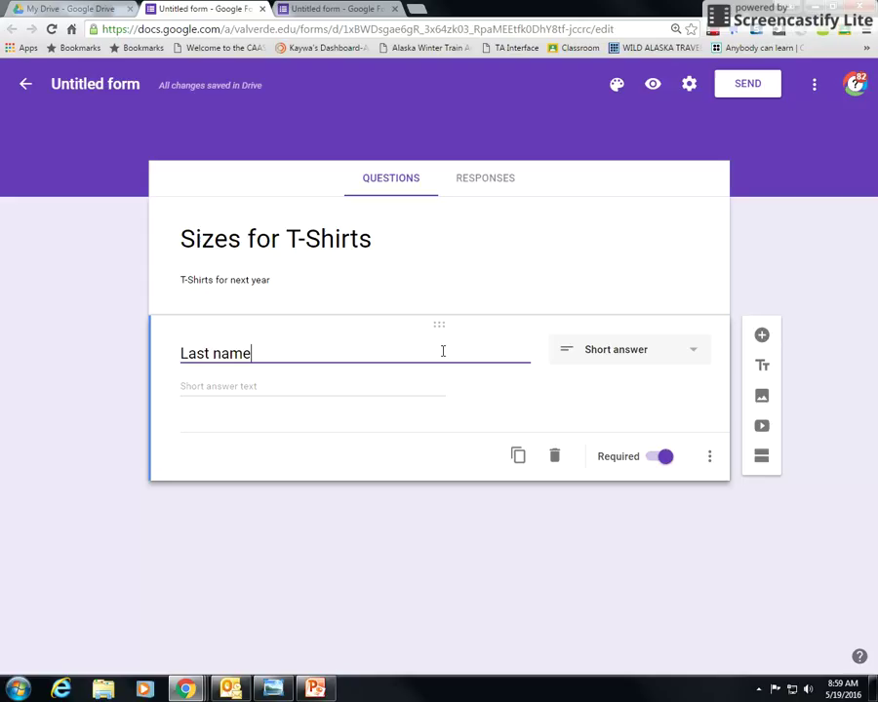
# - Add a new question below "Last name" and title it "Your Shirt Size"
pyautogui.click(761, 335)
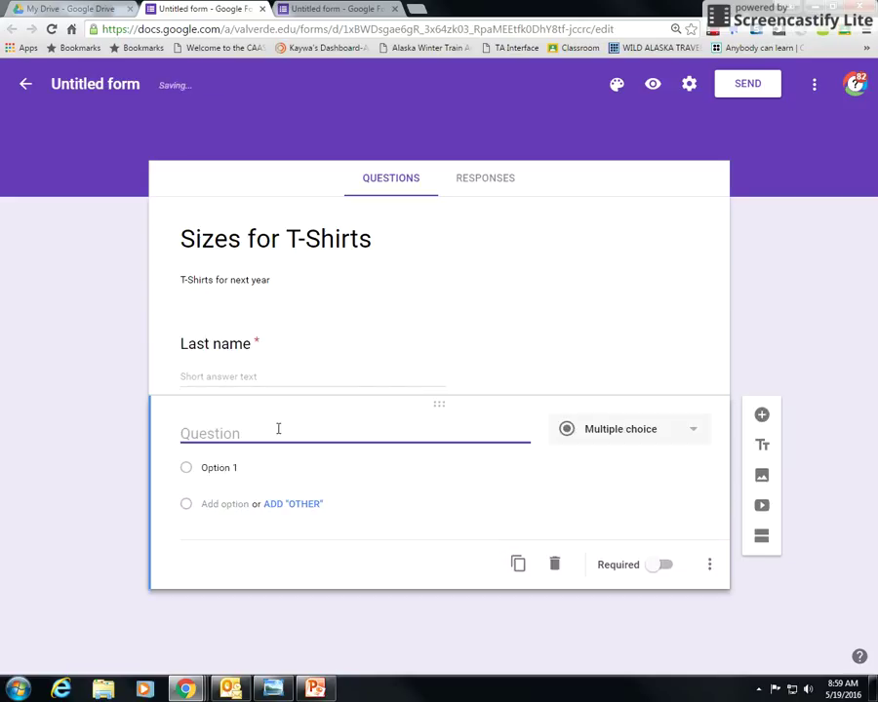
pyautogui.write('Your Shirt ')
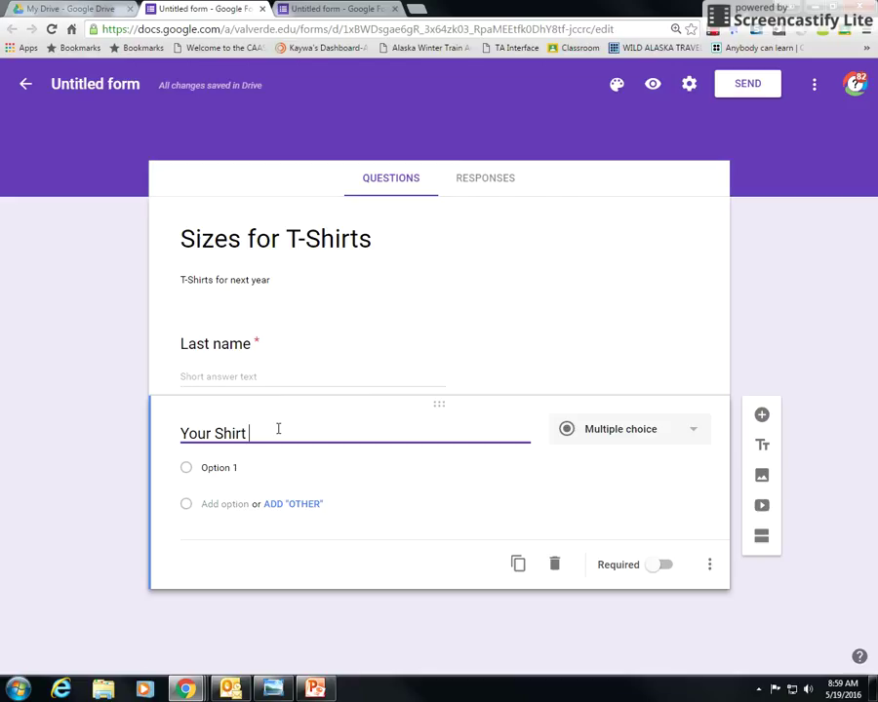
pyautogui.write('Sizes')
pyautogui.press('BackSpace')
pyautogui.press('BackSpace')
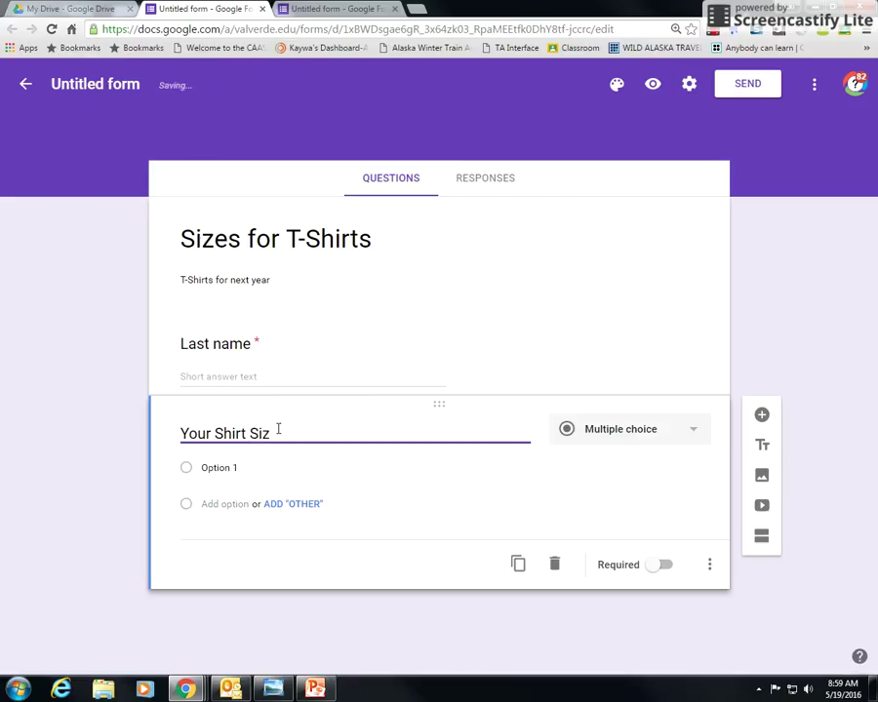
pyautogui.write('e')
# - Fill in the men's answer choices for "Your Shirt Size": Mens Xl, Mens L, Mens M and Mens S
pyautogui.click(249, 464)
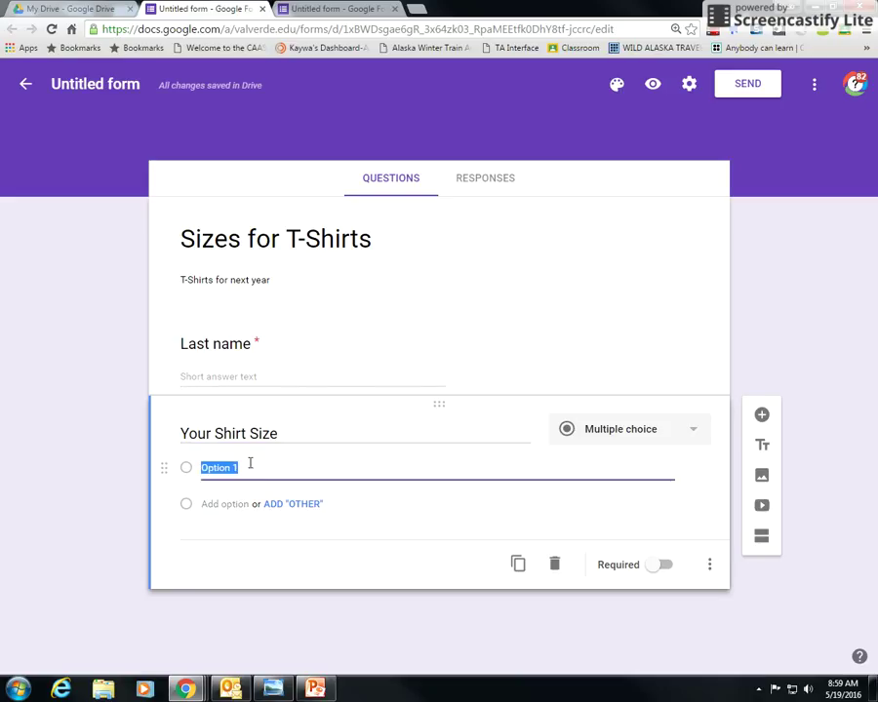
pyautogui.write('Mens')
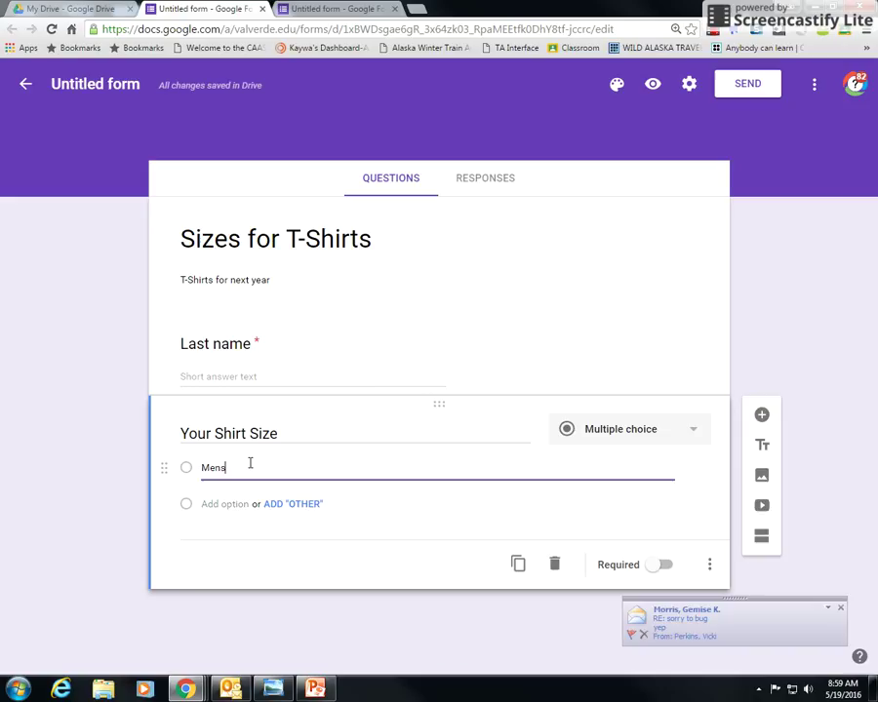
pyautogui.write(' Xl')
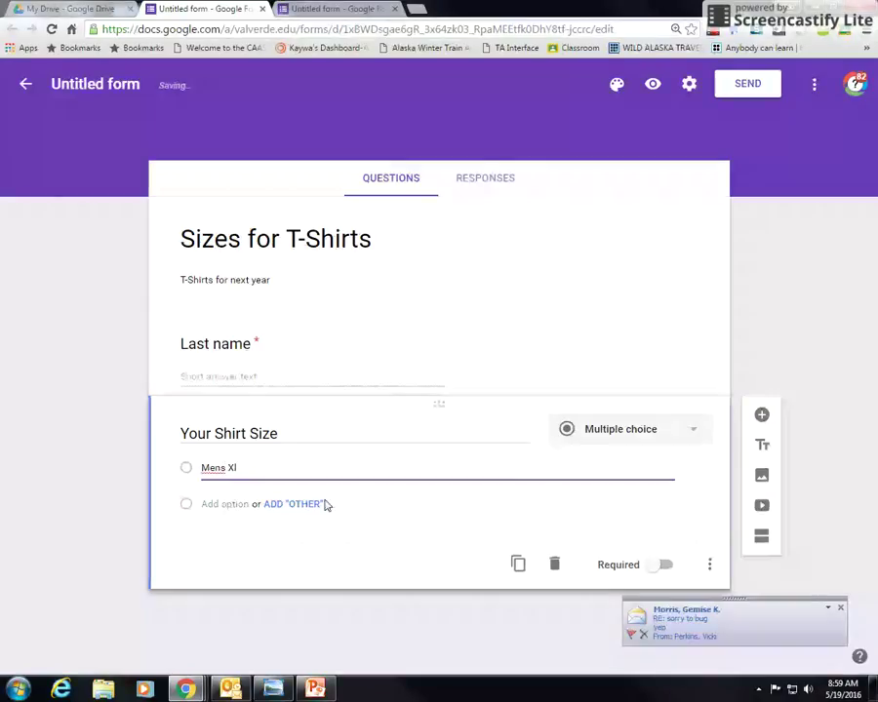
pyautogui.click(226, 504)
pyautogui.write('M')
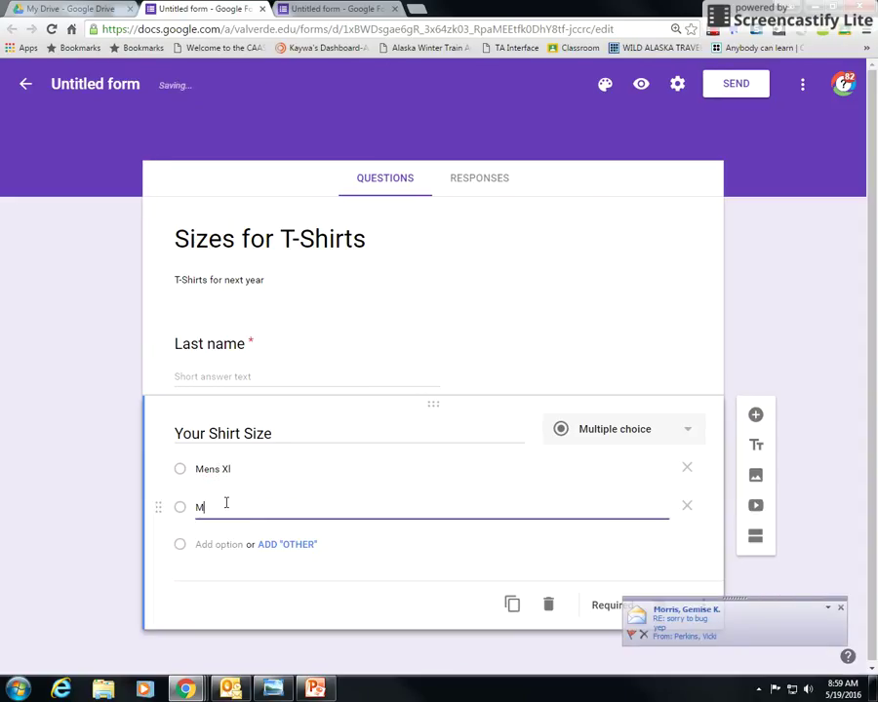
pyautogui.write('ens L')
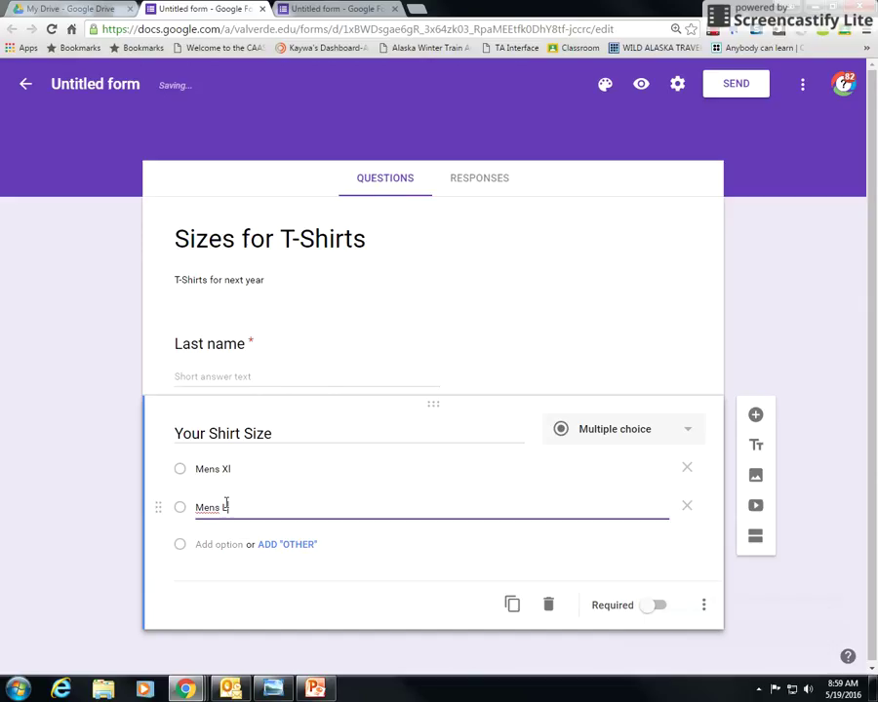
pyautogui.click(229, 546)
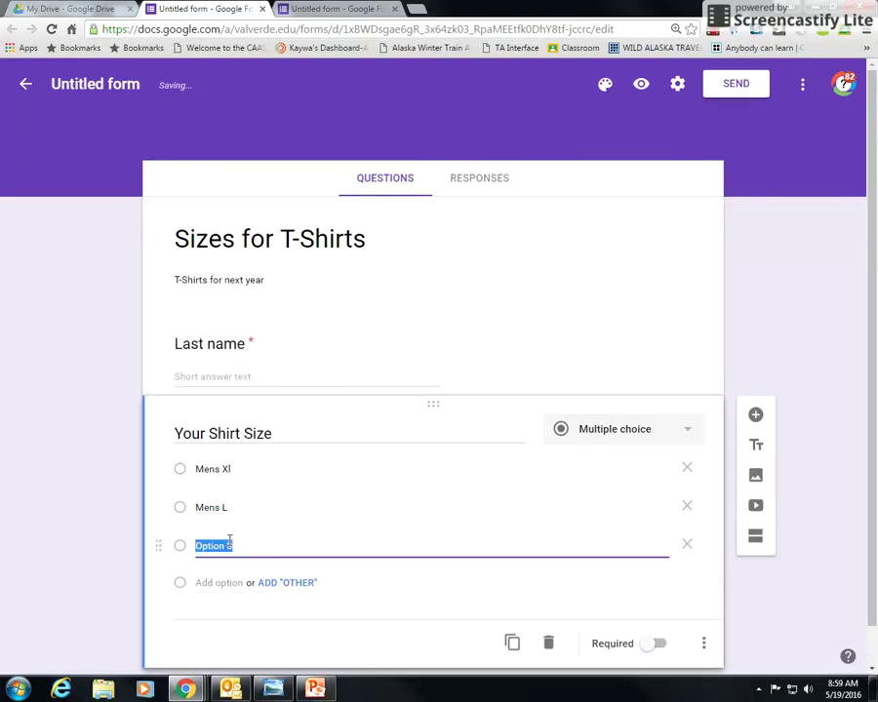
pyautogui.write('Mens M')
pyautogui.click(229, 582)
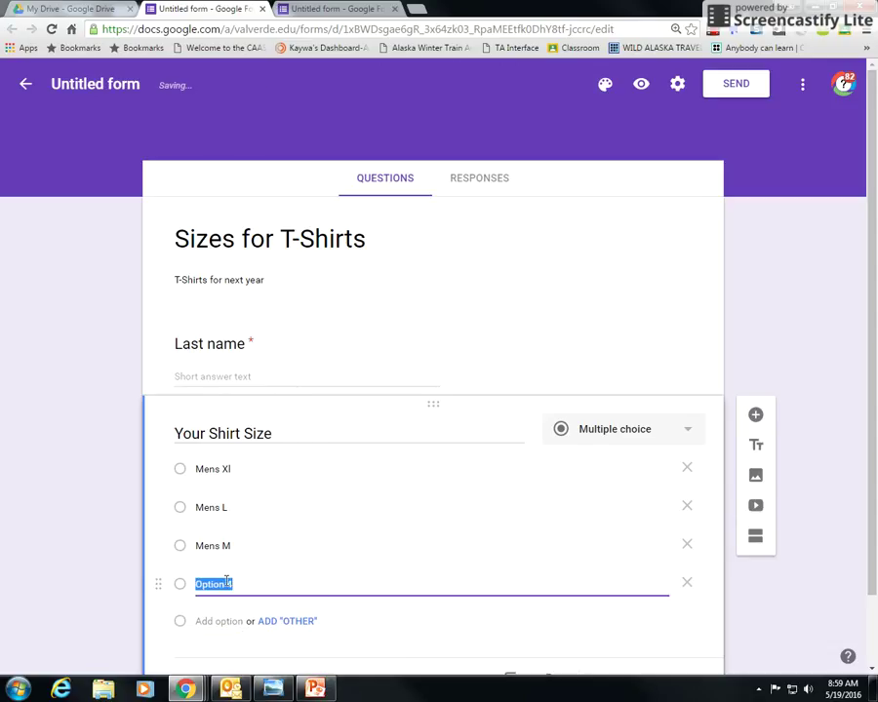
pyautogui.write('Mens S')
# - Add the choices Womens Xl and Womens L below Mens S, and dismiss the e-mail notification
pyautogui.click(227, 621)
pyautogui.write('Wo')
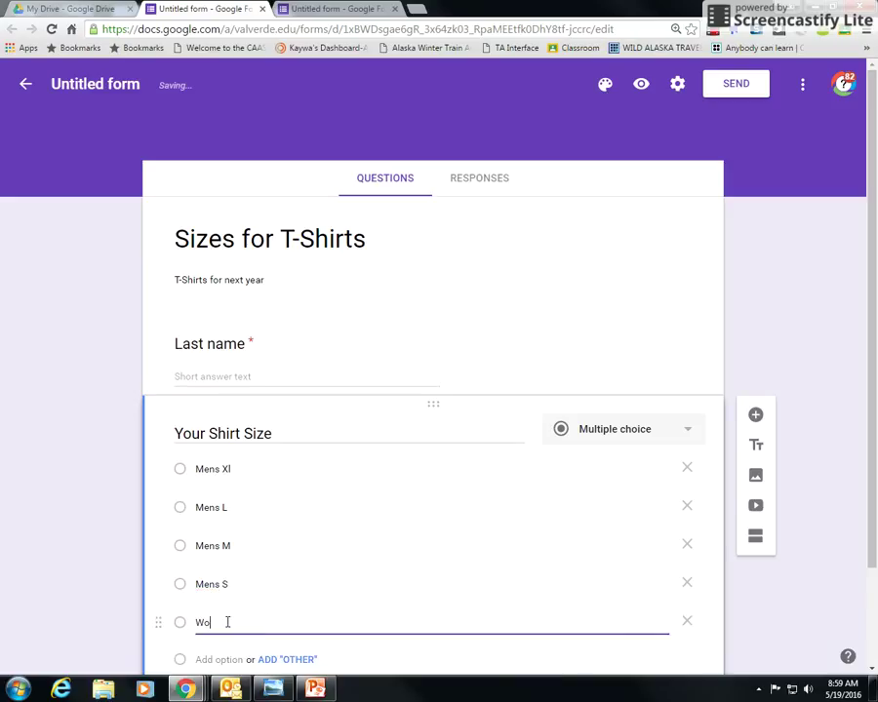
pyautogui.write('mens Xl')
pyautogui.click(225, 660)
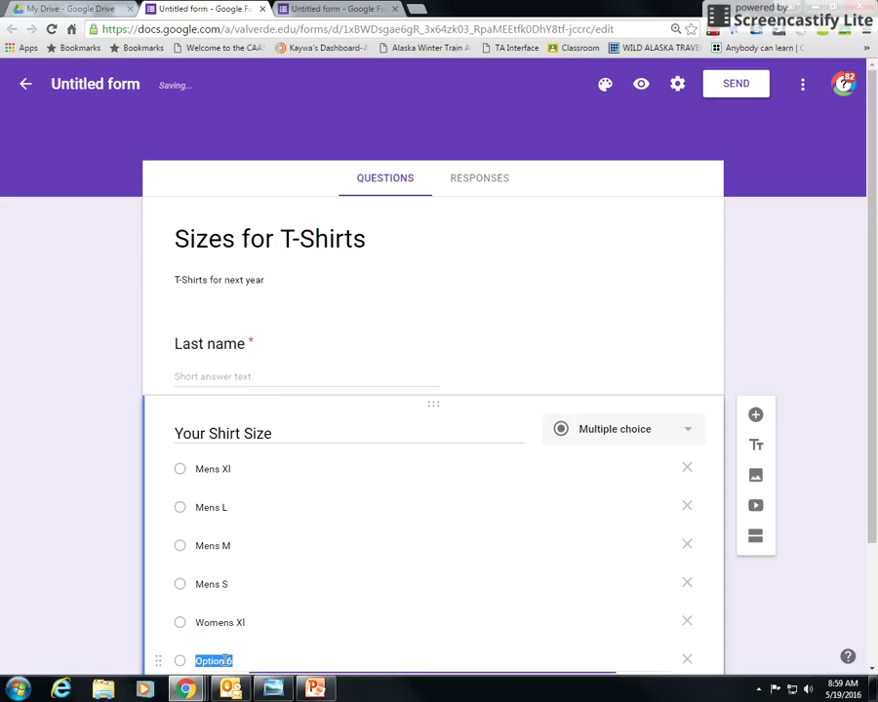
pyautogui.write('Wom')
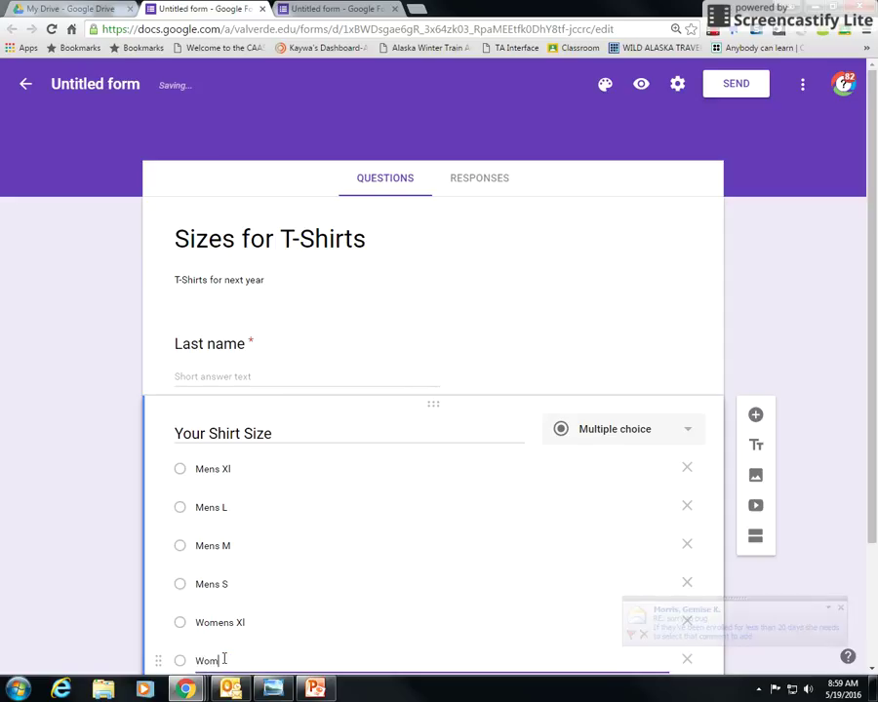
pyautogui.write('ens L')
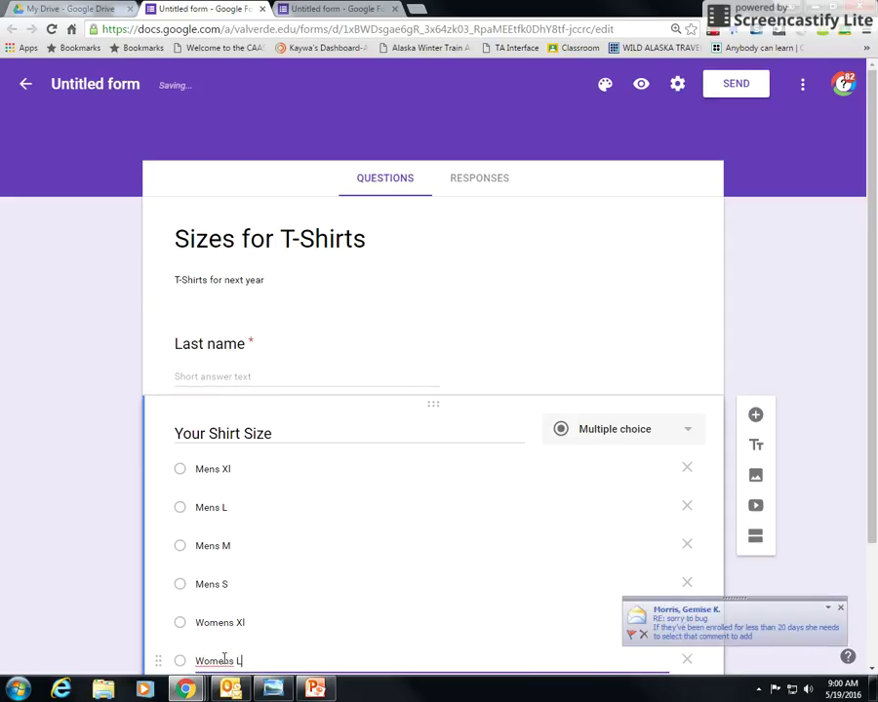
pyautogui.click(838, 611)
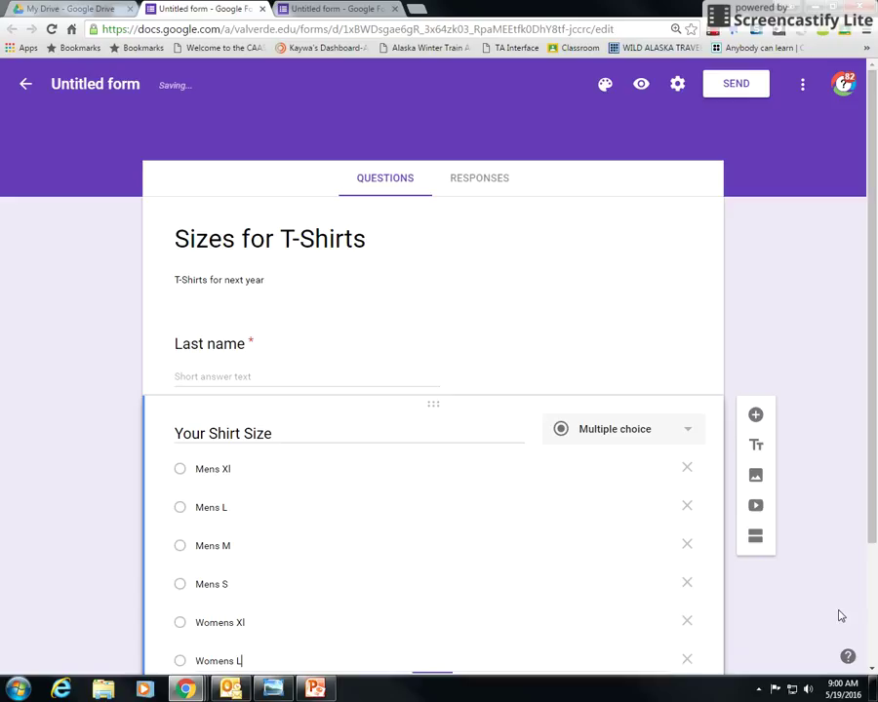
# - Add an "Other" choice to the "Your Shirt Size" question and make the question required
pyautogui.scroll(-2, 357, 450)
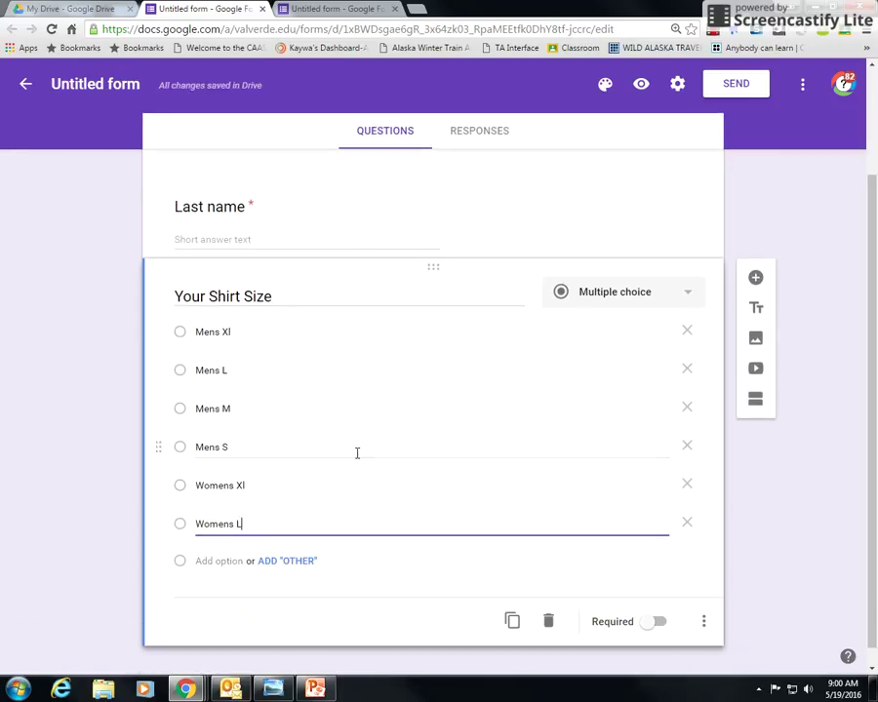
pyautogui.click(293, 563)
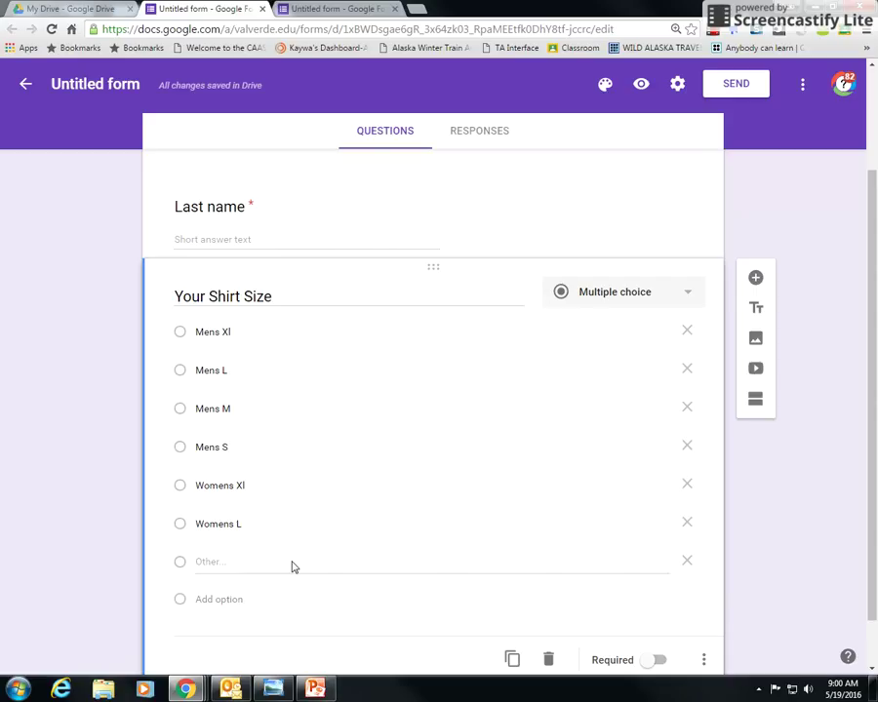
pyautogui.scroll(-1, 292, 565)
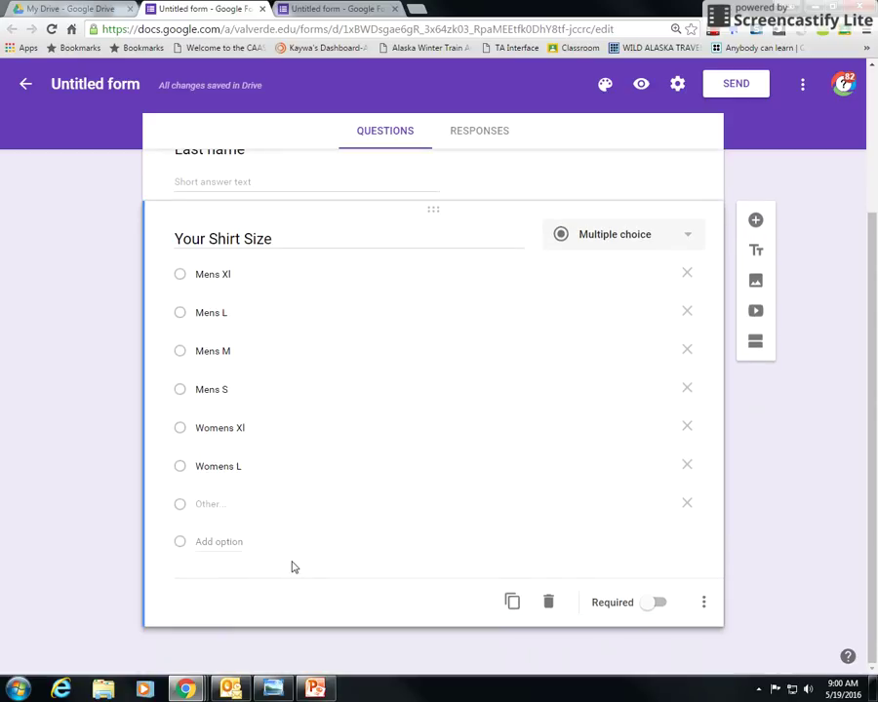
pyautogui.click(656, 603)
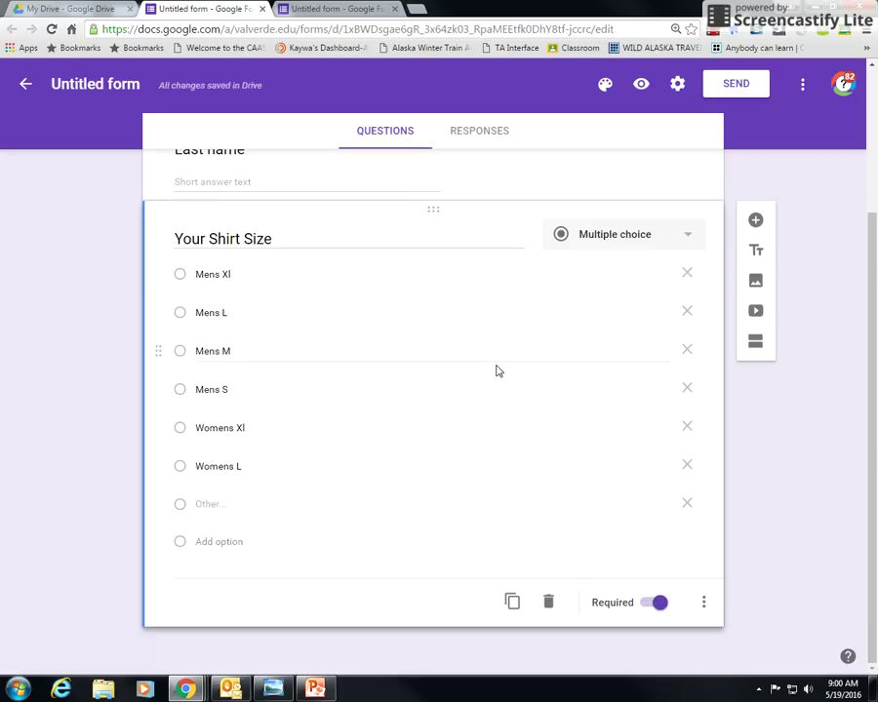
# - Change the form's theme color to red and name the form file "Sizes for T-Shirts" after its title
pyautogui.click(603, 88)
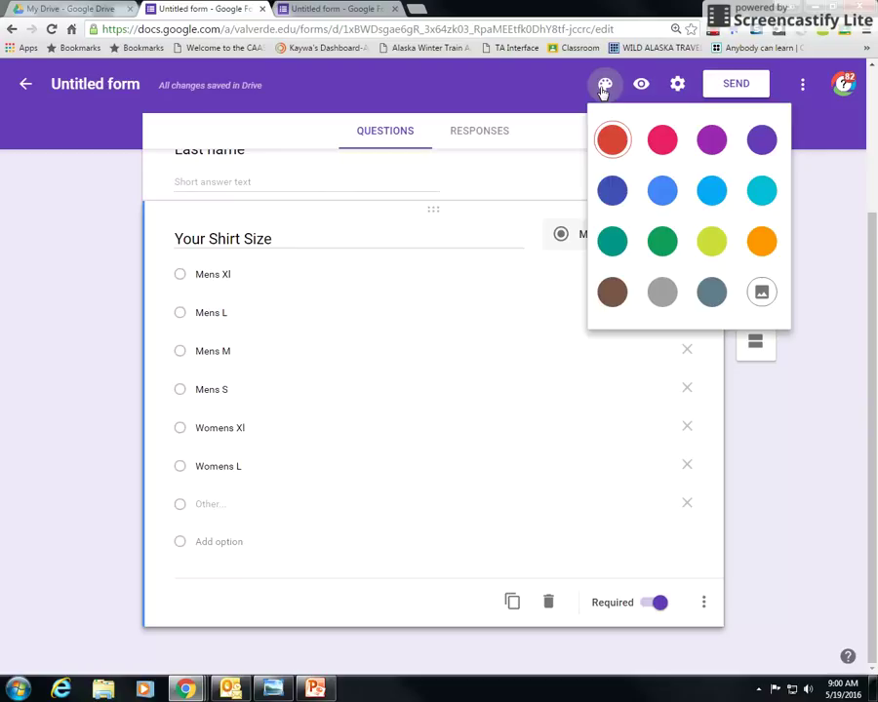
pyautogui.click(613, 142)
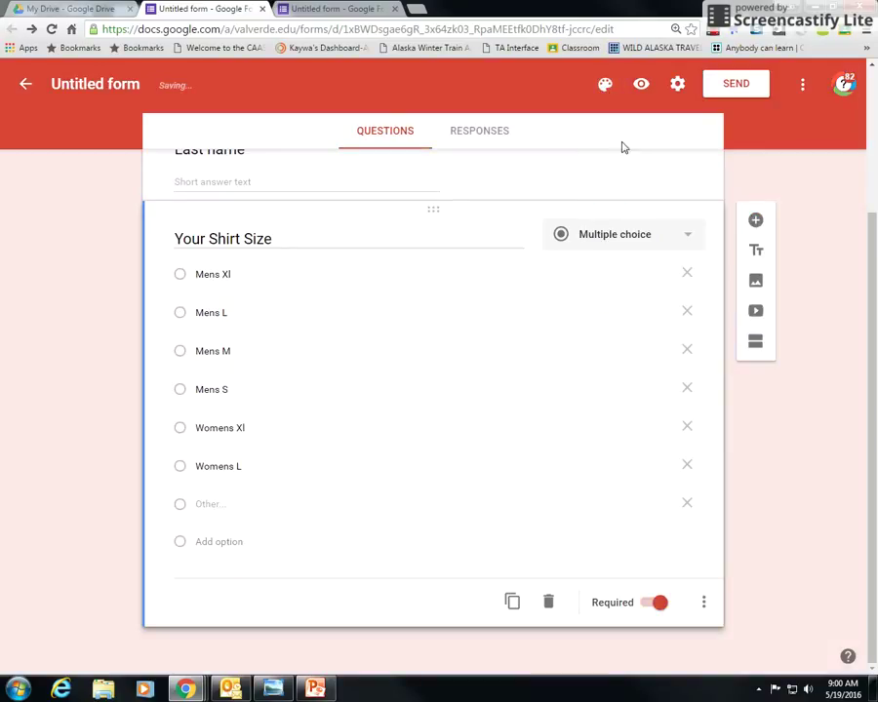
pyautogui.click(97, 83)
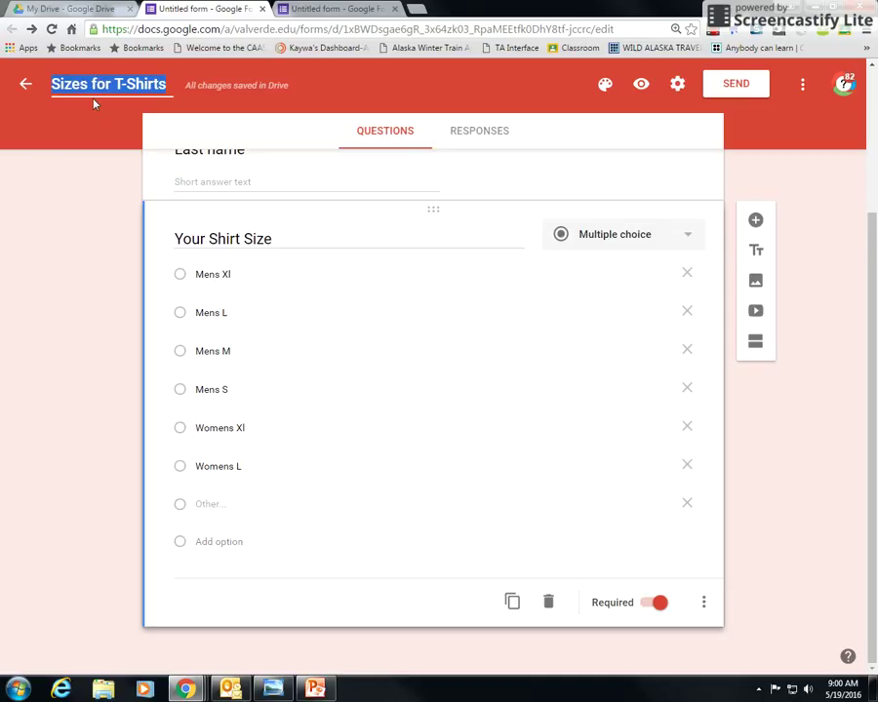
# - Preview the form as respondents see it, then return to editing it
pyautogui.scroll(2, 316, 283)
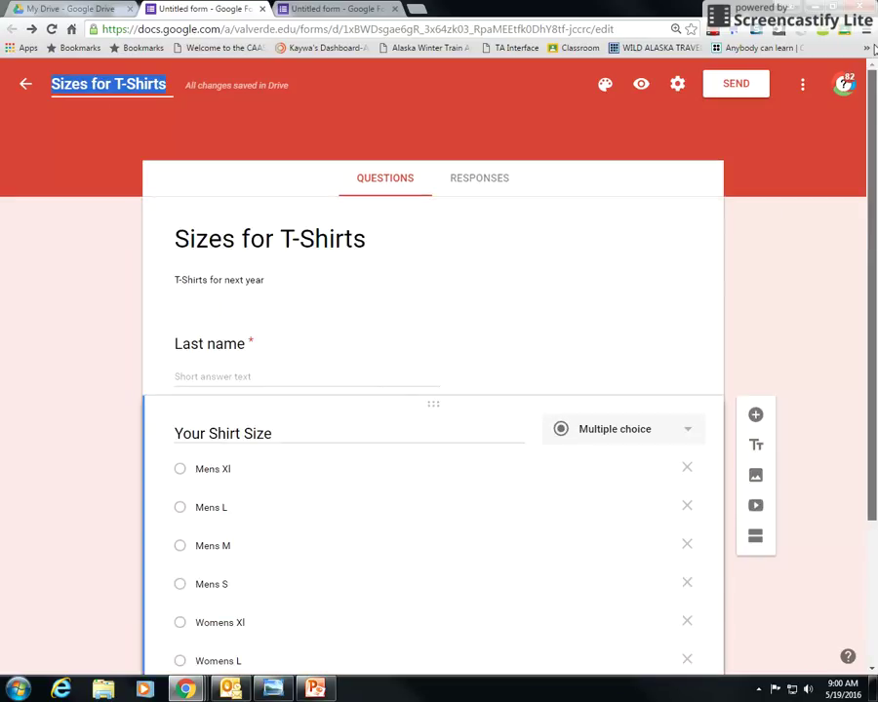
pyautogui.click(643, 87)
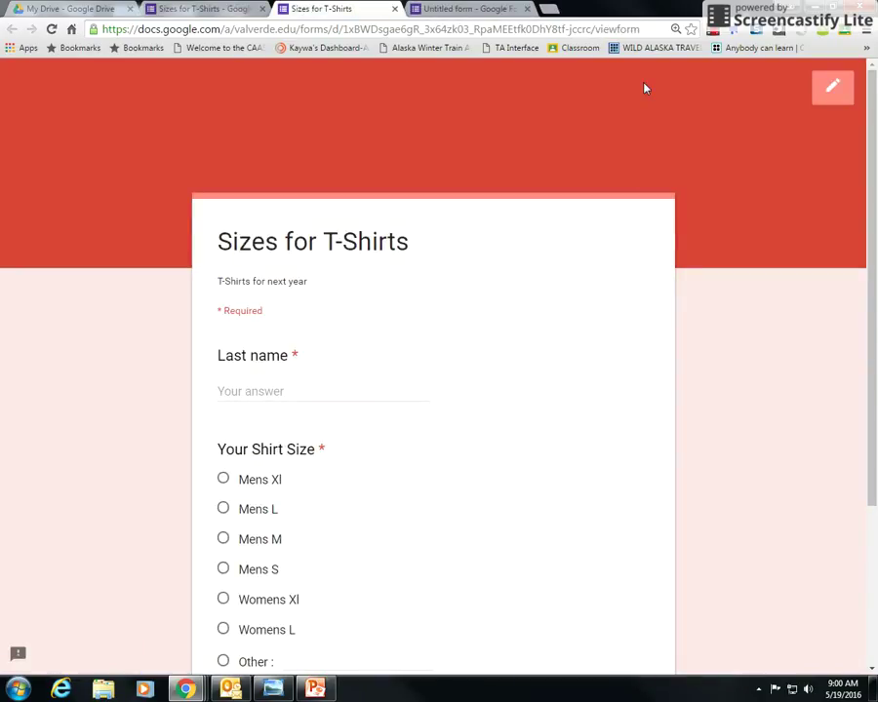
pyautogui.click(834, 88)
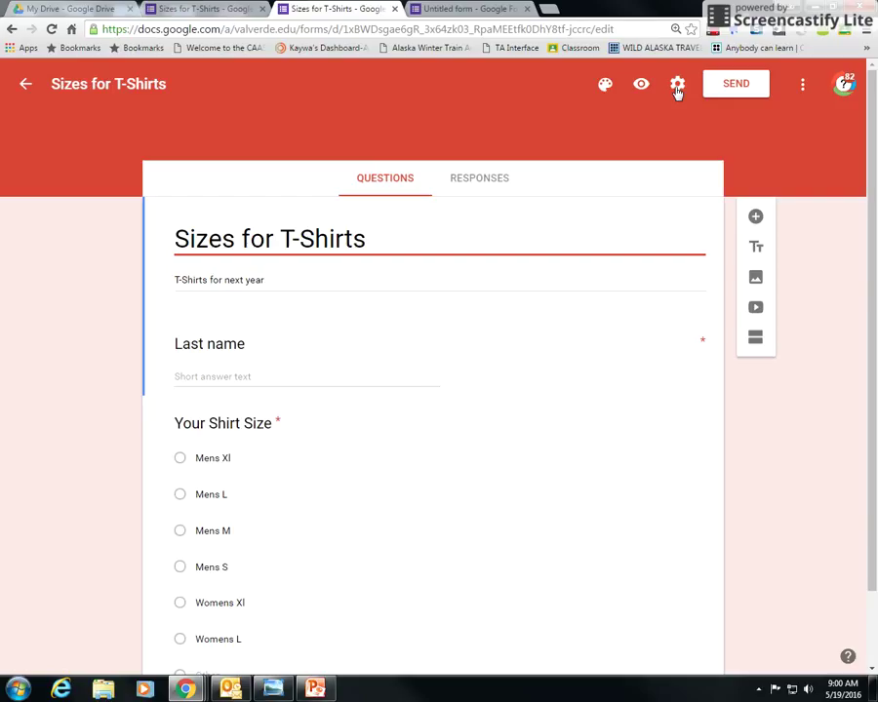
# - Review who can respond in the form's settings, keep "Anyone in Valverde.edu", and save the settings
pyautogui.click(677, 86)
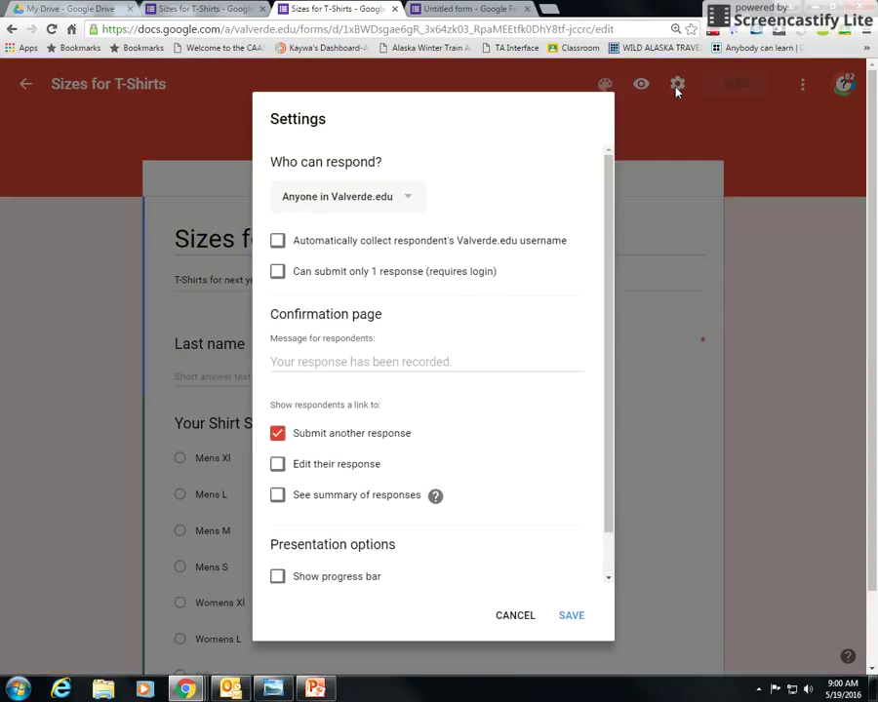
pyautogui.click(411, 200)
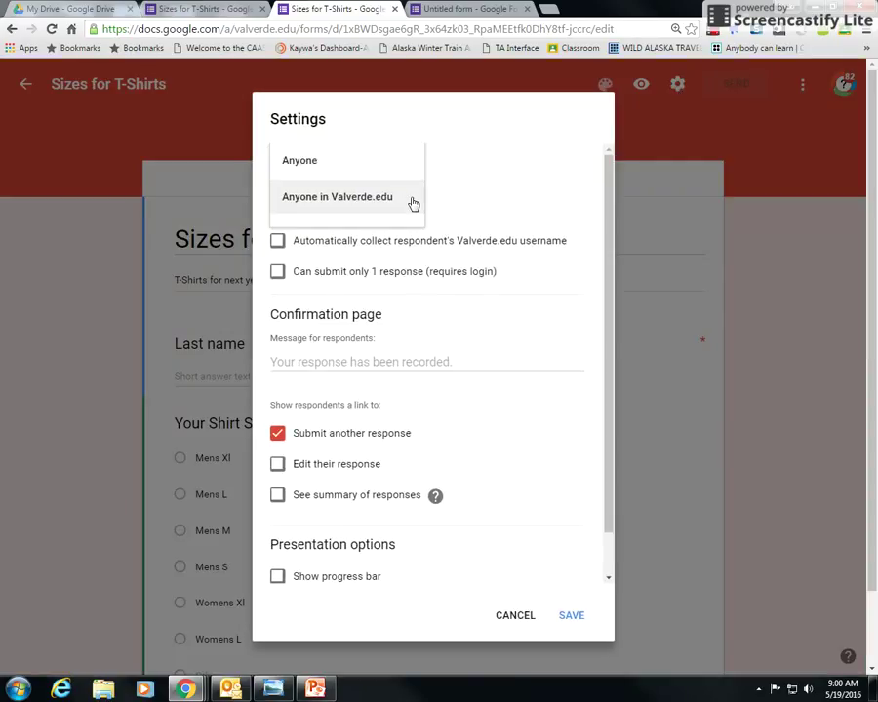
pyautogui.click(480, 187)
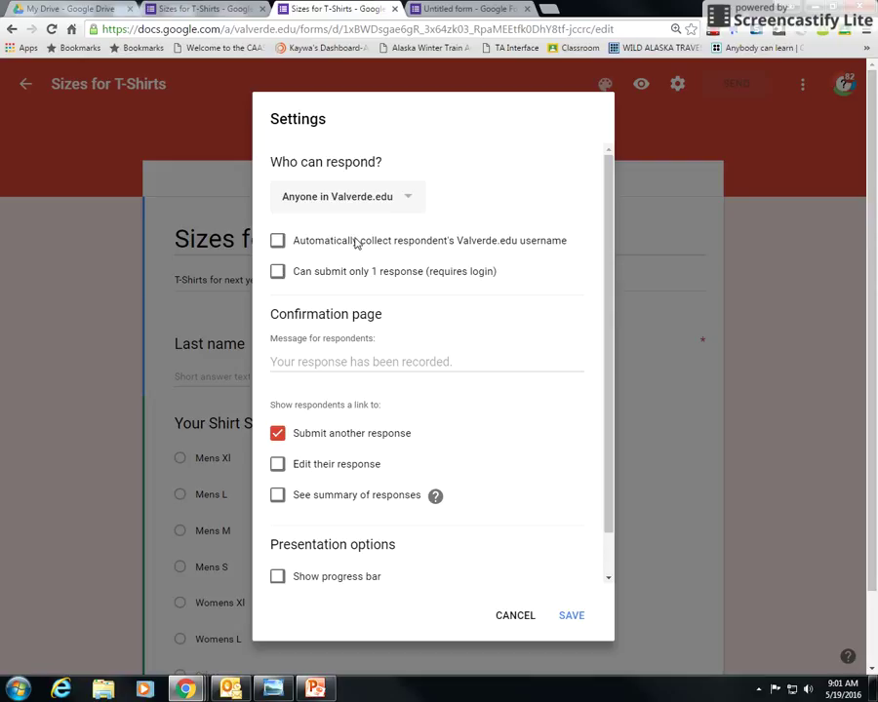
pyautogui.click(407, 199)
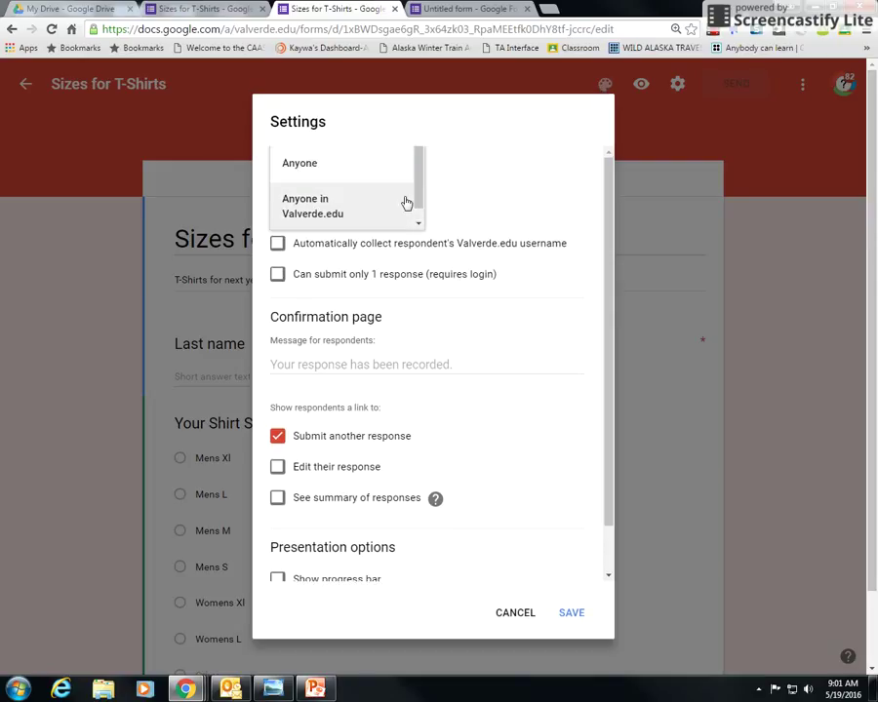
pyautogui.click(565, 615)
pyautogui.click(567, 614)
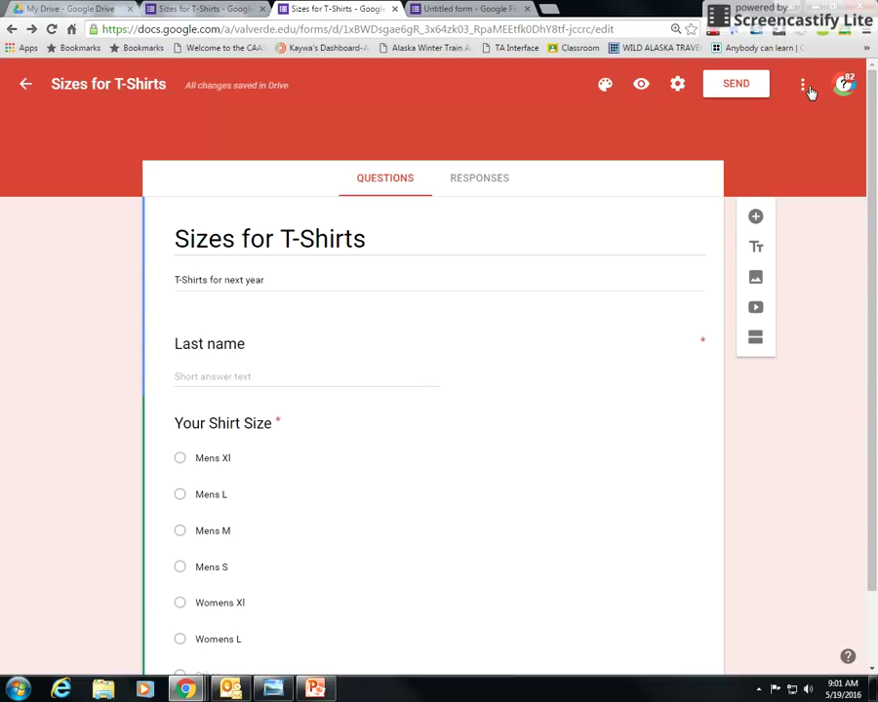
# - View the form's sending options without sending it, and look over the options available for its responses
pyautogui.click(741, 90)
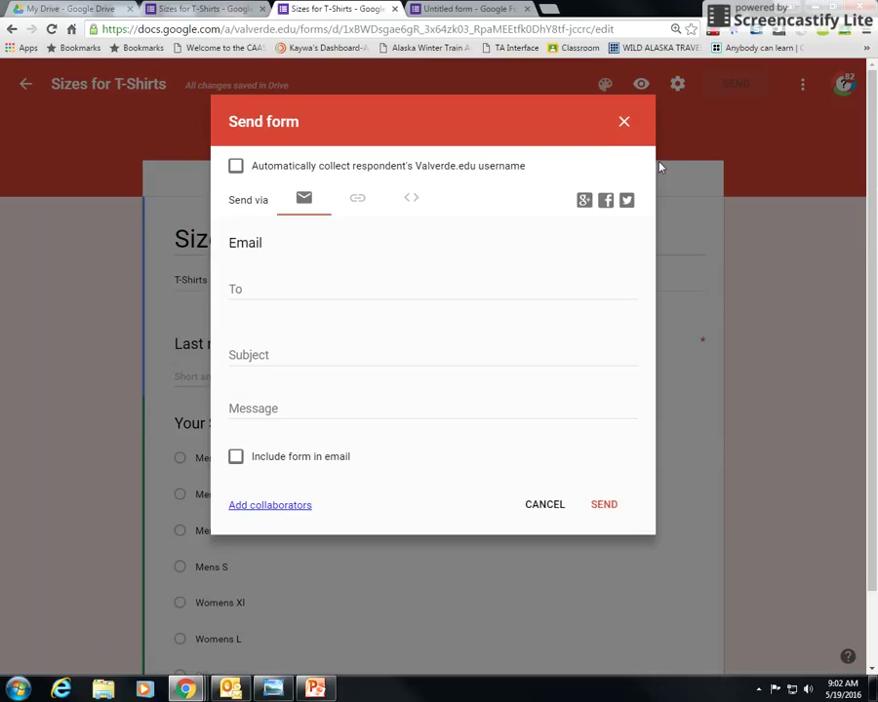
pyautogui.click(624, 122)
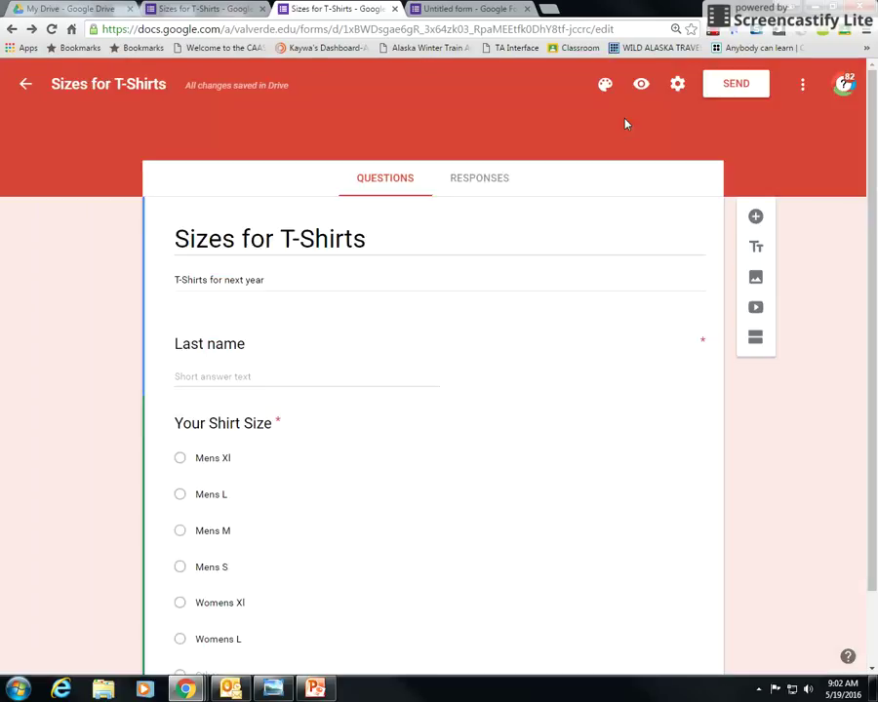
pyautogui.click(478, 184)
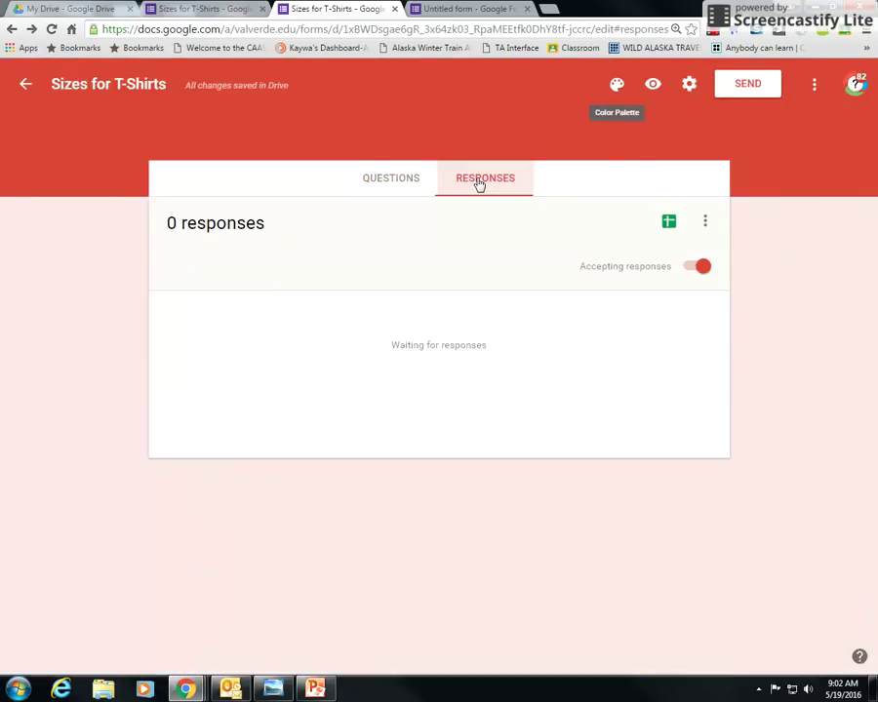
pyautogui.click(705, 222)
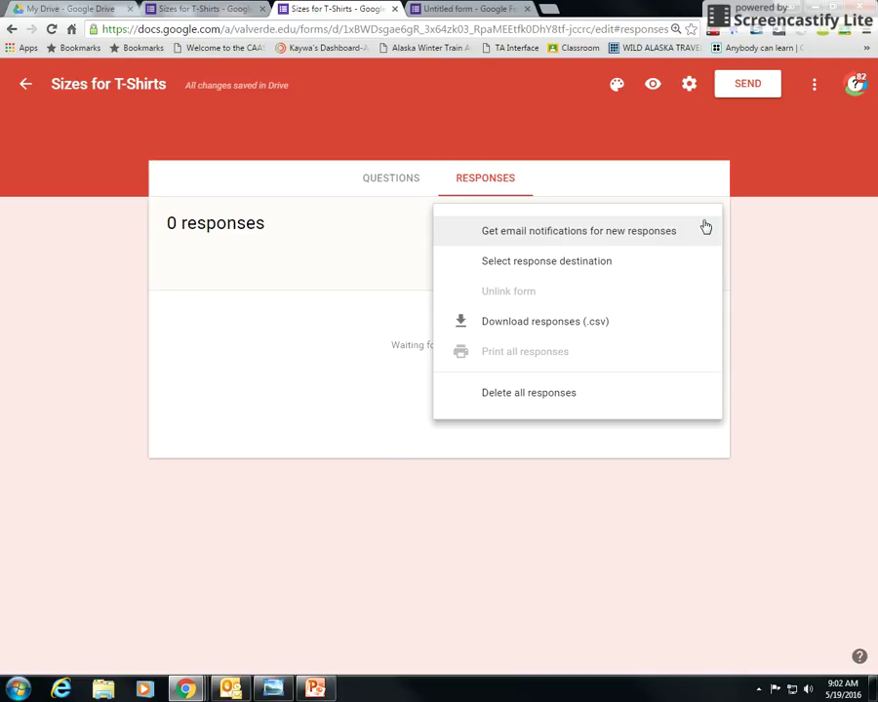
pyautogui.click(807, 280)
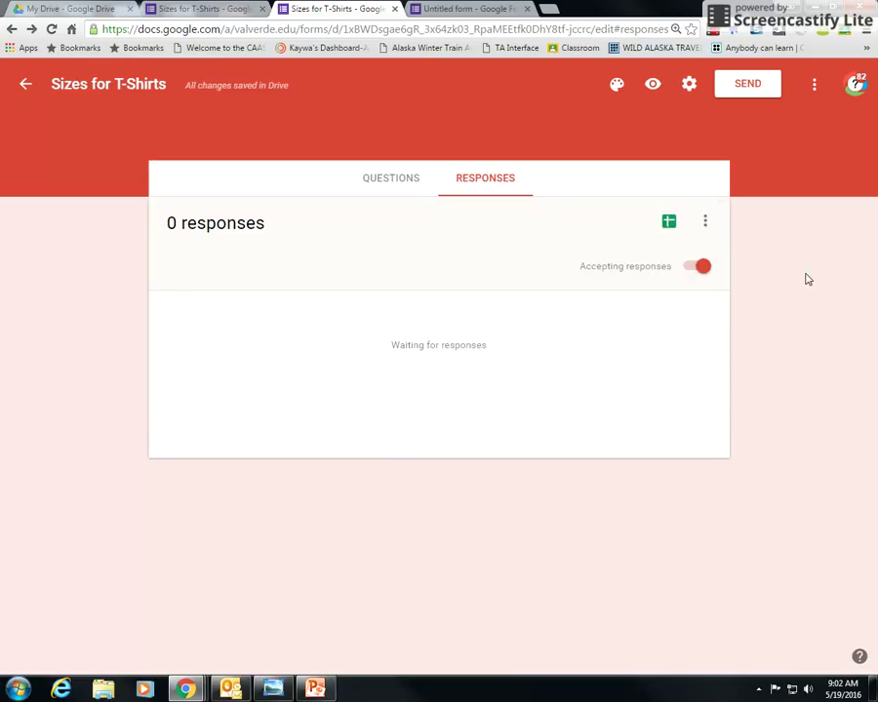